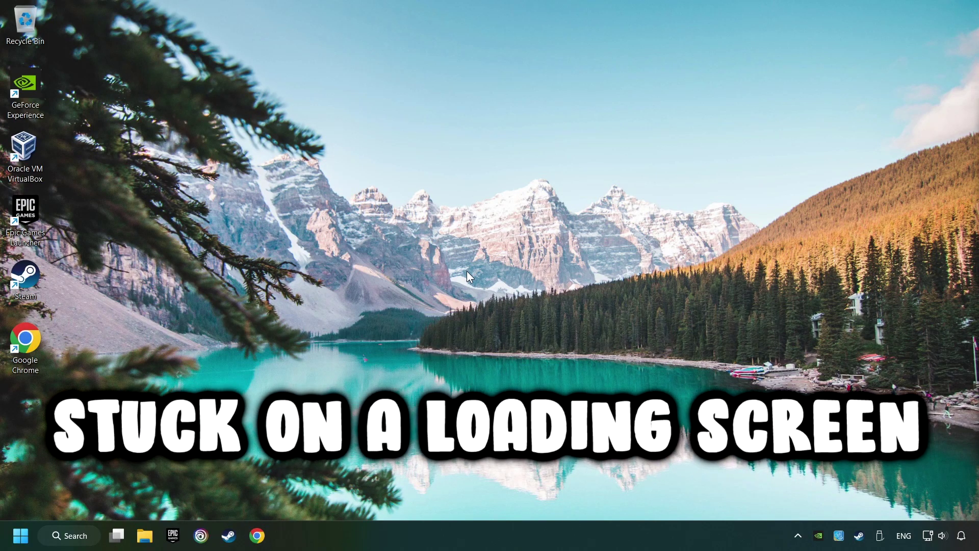
Step: Search Windows for 'device manager' so Device Manager appears as the best match
left_click(90, 538)
type("d")
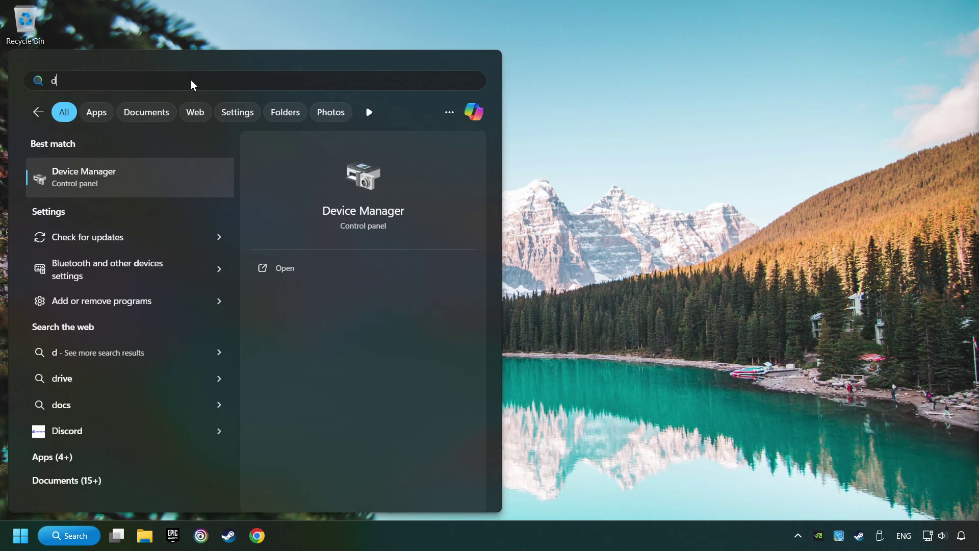
type("evice manager")
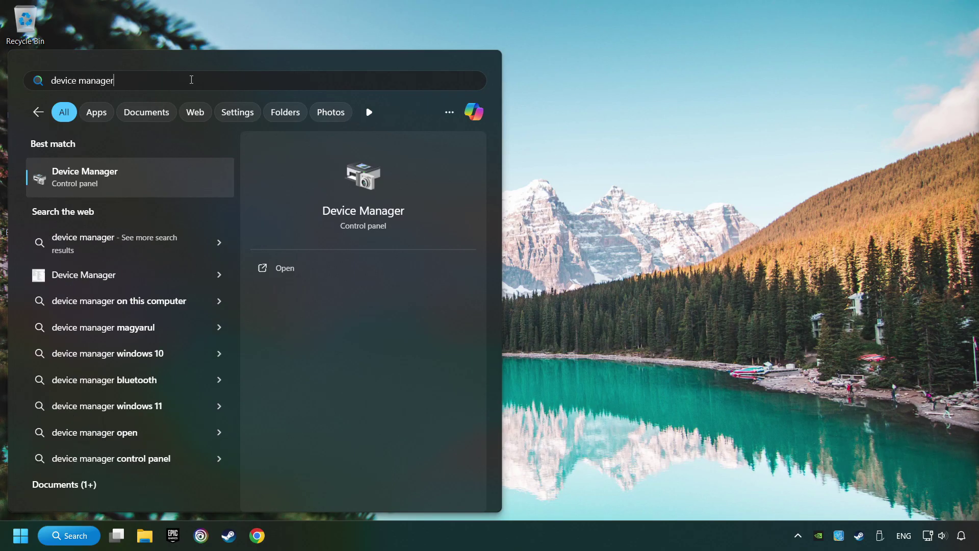
Step: Search automatically for an NVIDIA GeForce GTX 1050 Ti driver update; the best driver is already installed
left_click(200, 178)
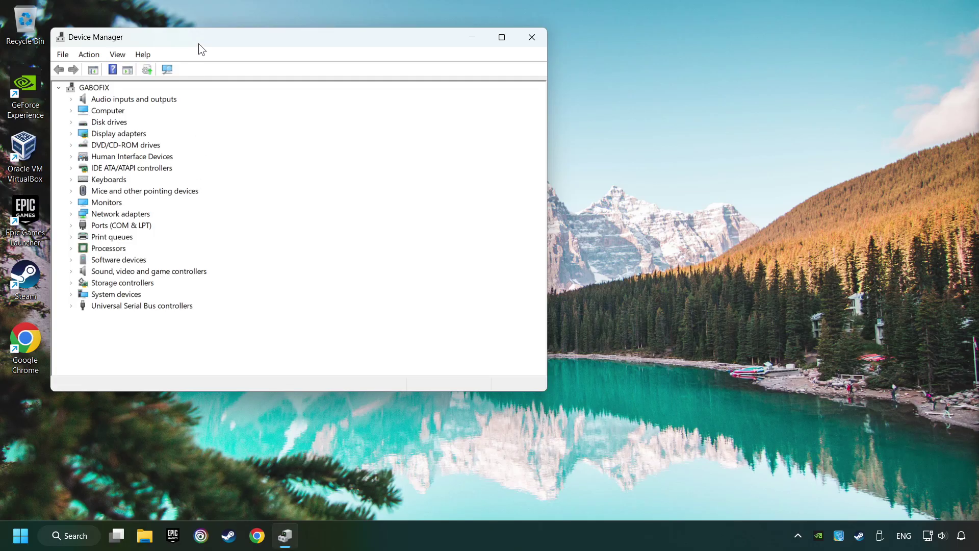
left_click_drag(199, 44, 367, 121)
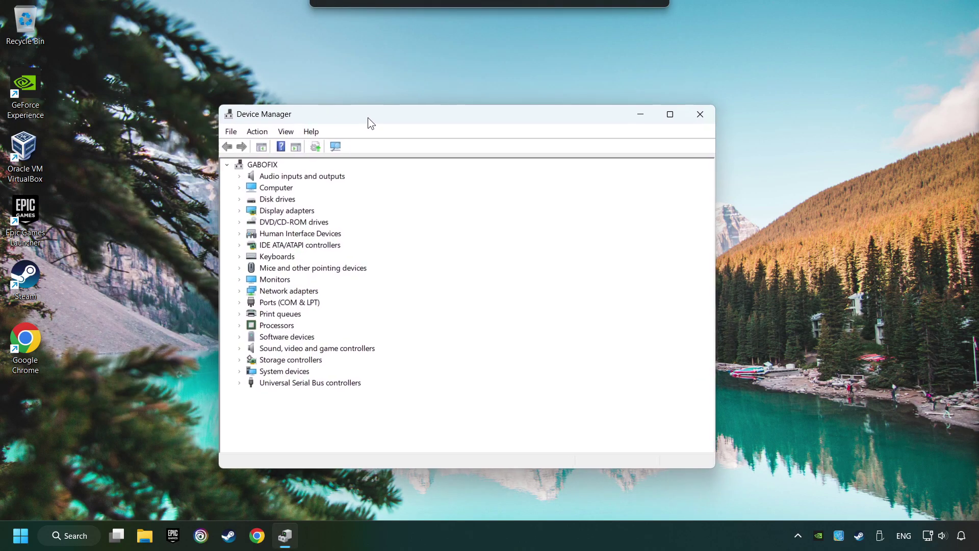
left_click(239, 212)
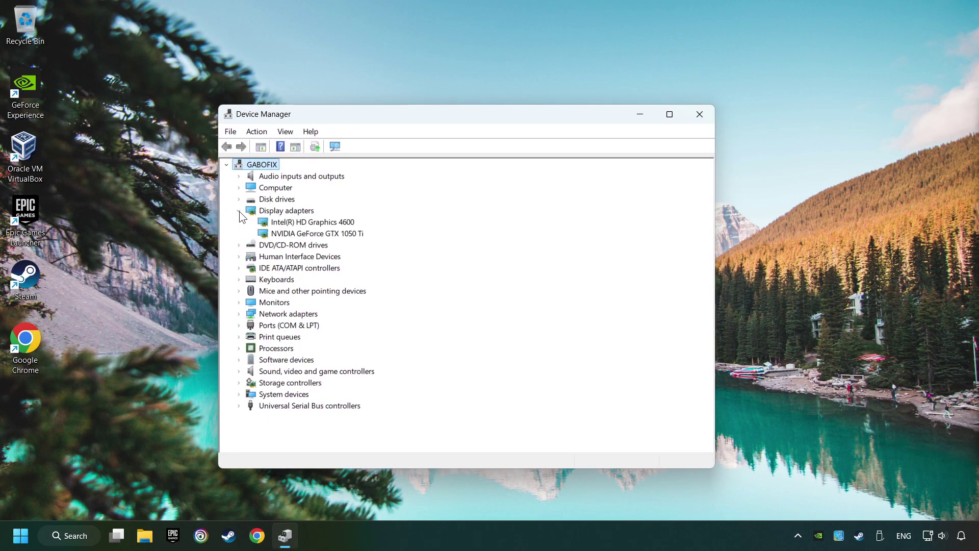
left_click(311, 233)
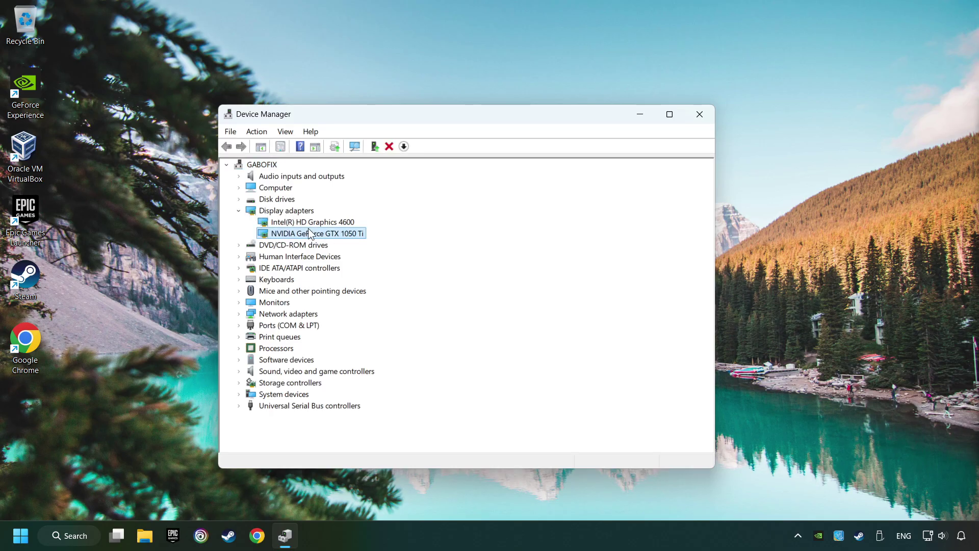
right_click(318, 235)
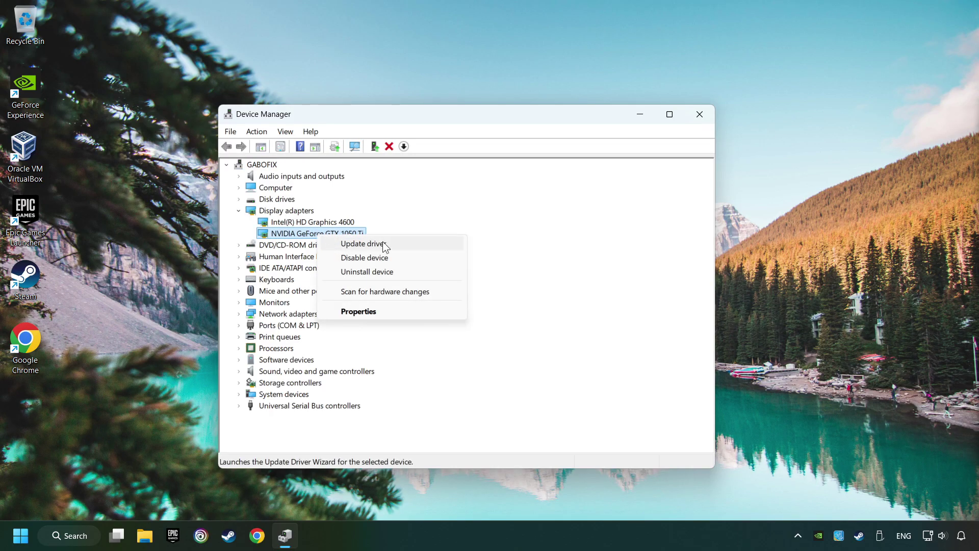
left_click(403, 244)
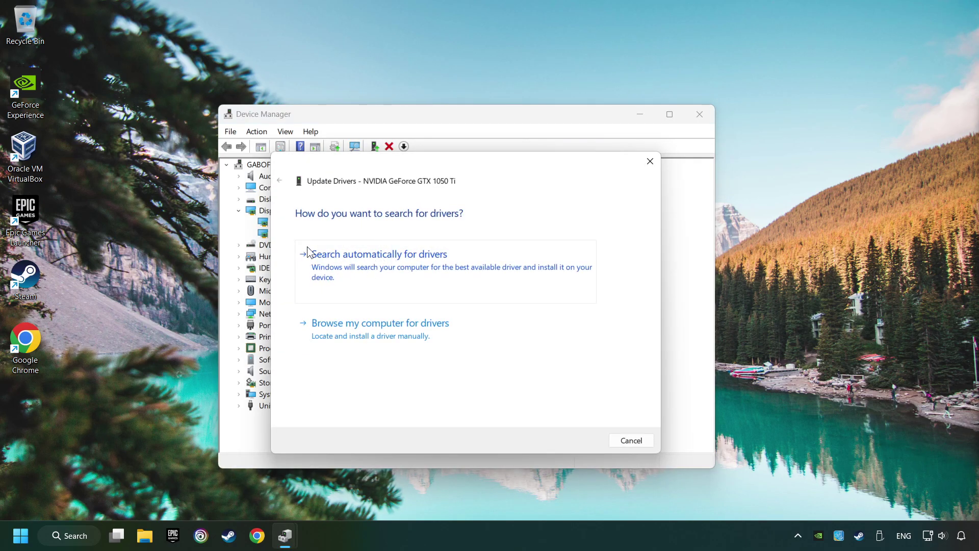
left_click(412, 263)
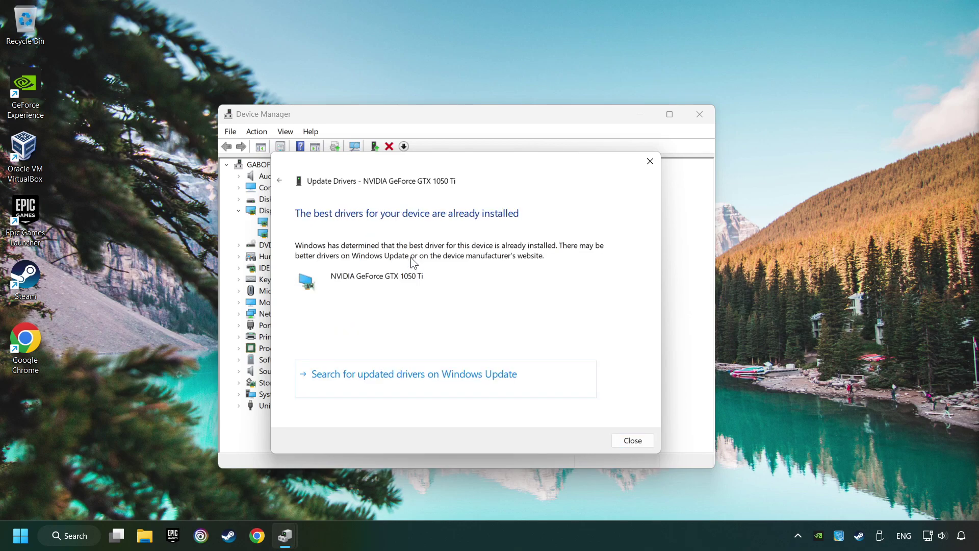
left_click(633, 442)
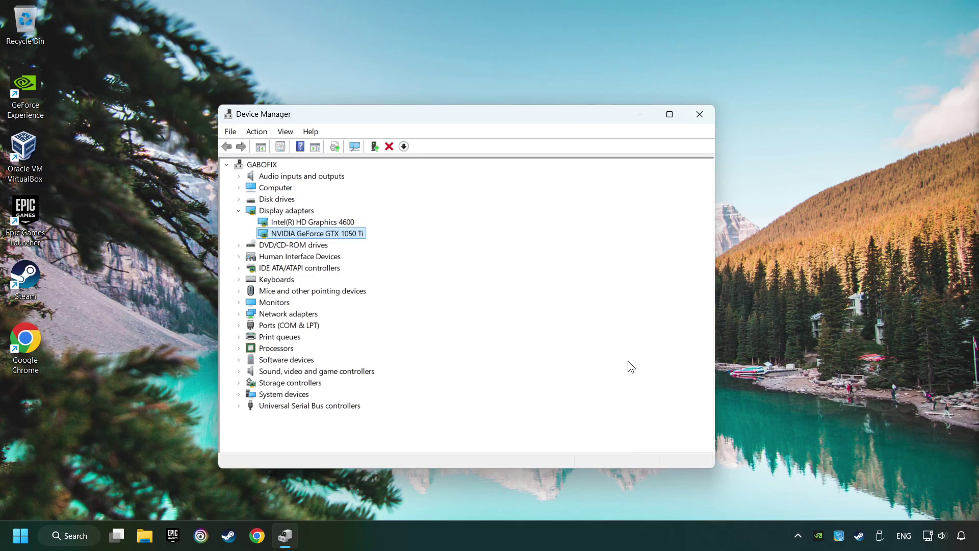
Step: Search Google for 'nvidia geforce driver download' and open the Official GeForce Drivers page
left_click(701, 121)
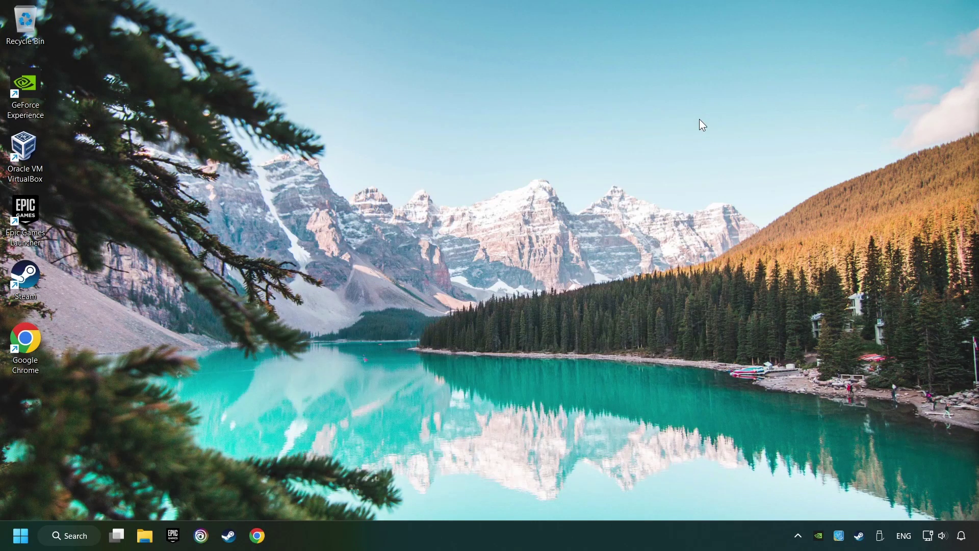
left_click(258, 536)
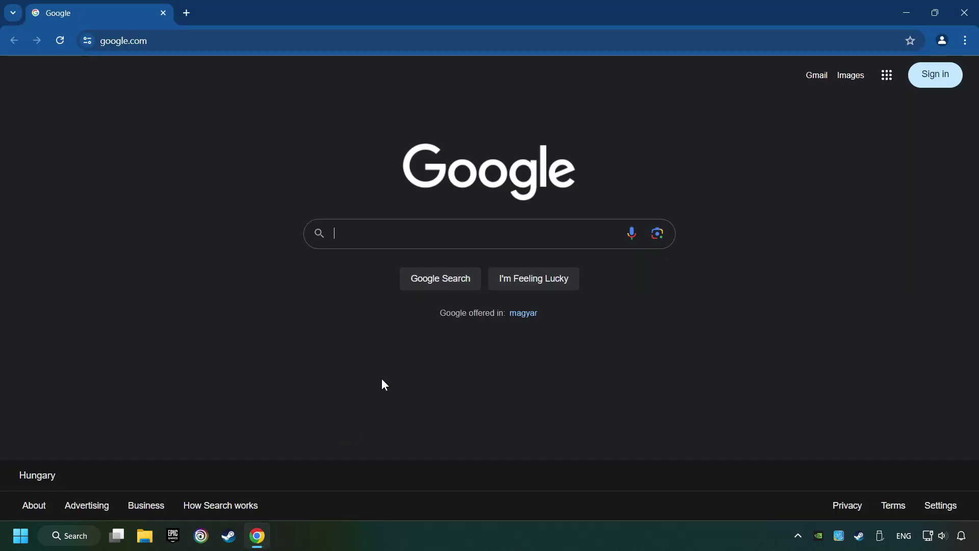
type("nvi")
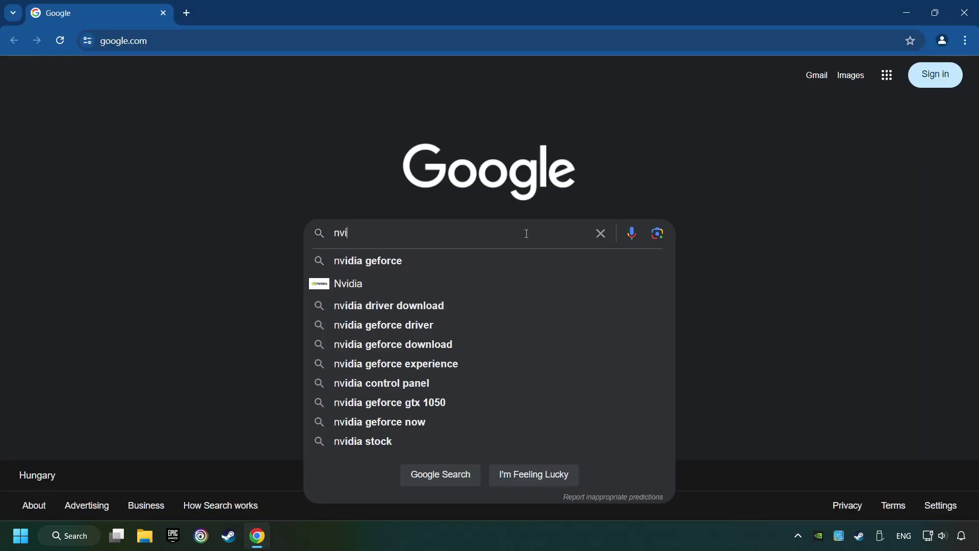
type("dia gefor")
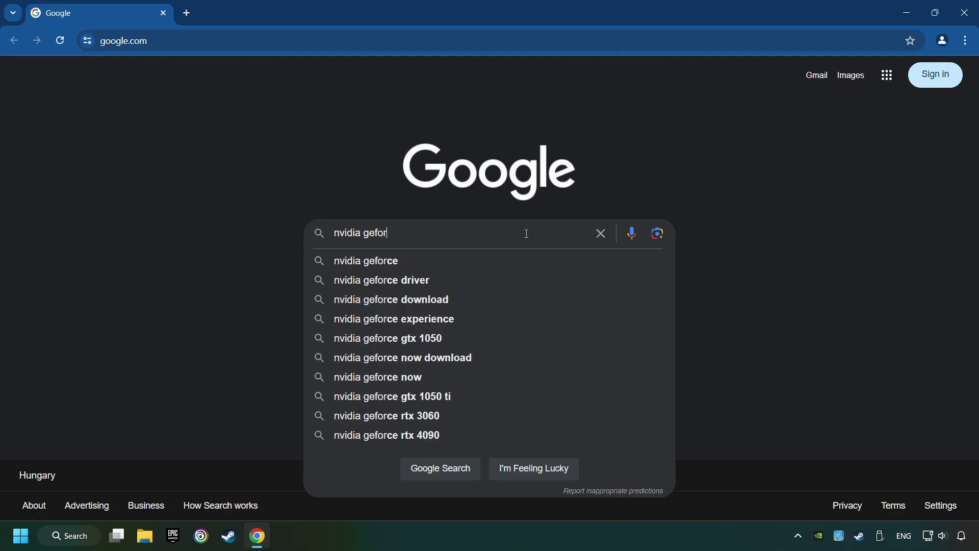
type("ce driver download")
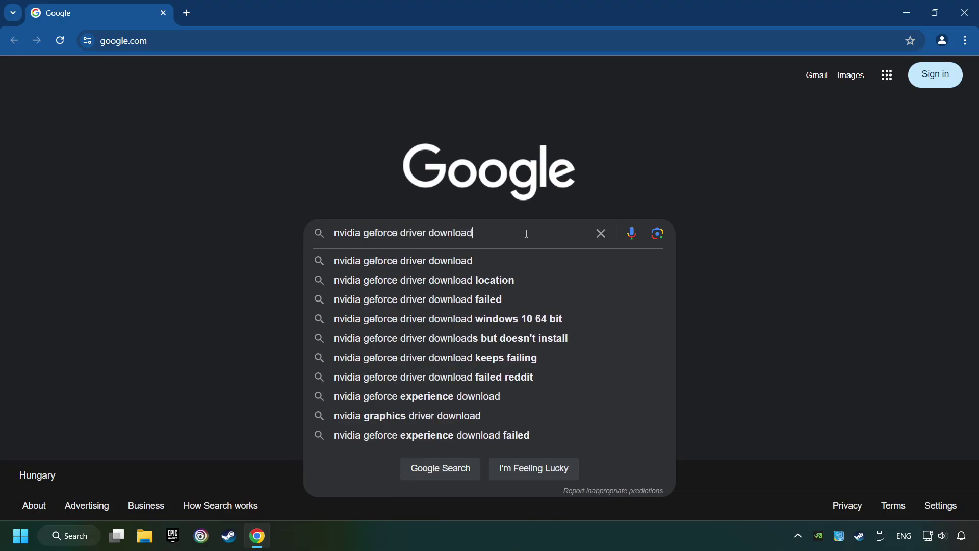
key("Return")
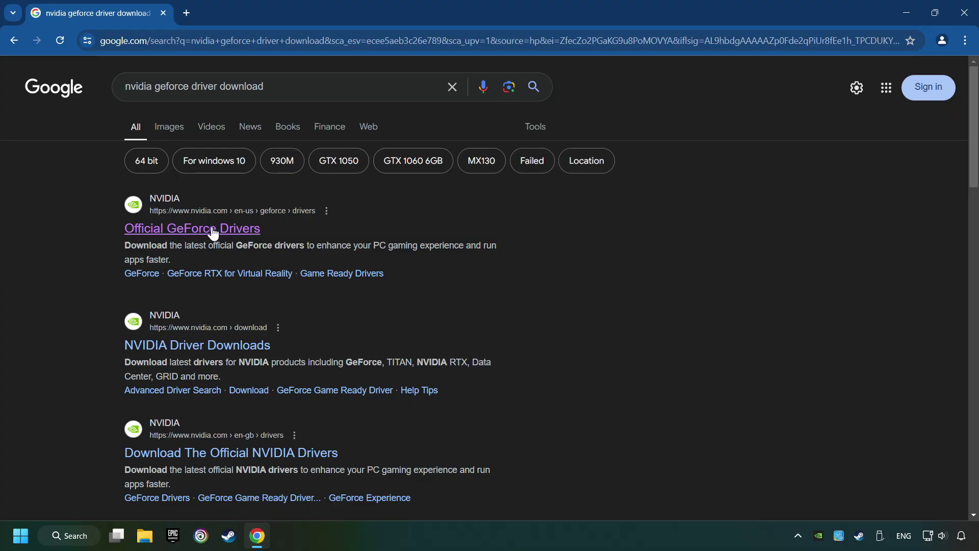
left_click(234, 228)
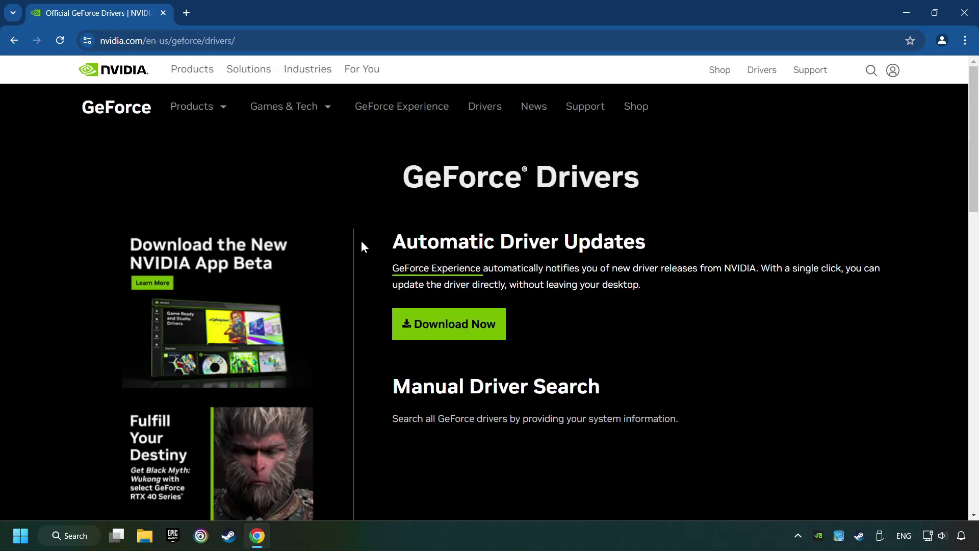
Step: Download GeForce_Experience_v3.28.0.417.exe and launch it from Chrome's downloads
left_click(465, 336)
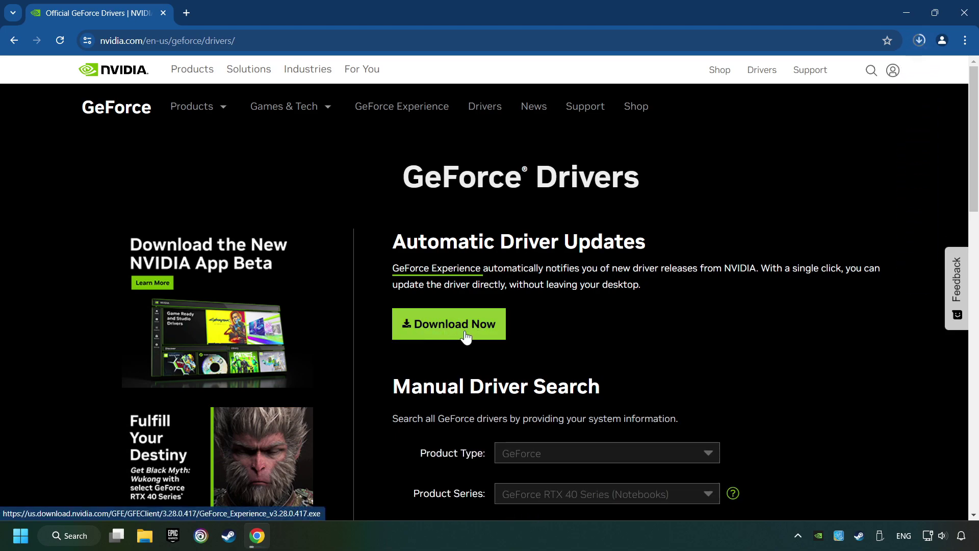
left_click(920, 40)
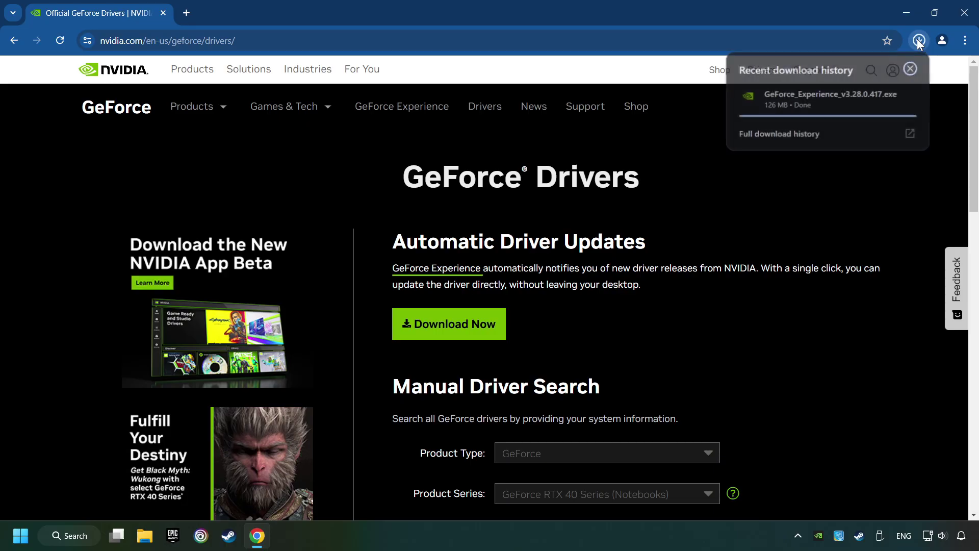
left_click(834, 100)
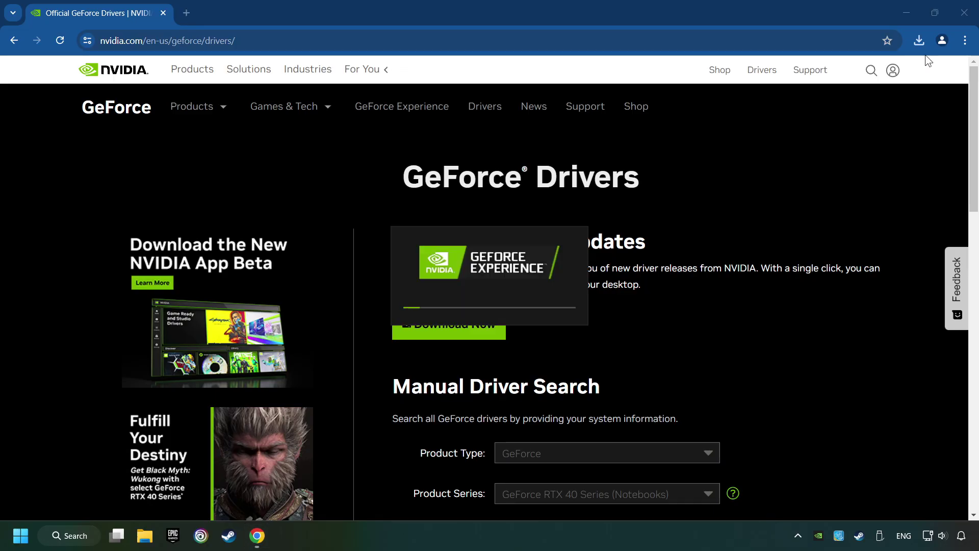
Step: Agree to NVIDIA's terms and install GeForce Experience 3.28.0.417
left_click(906, 12)
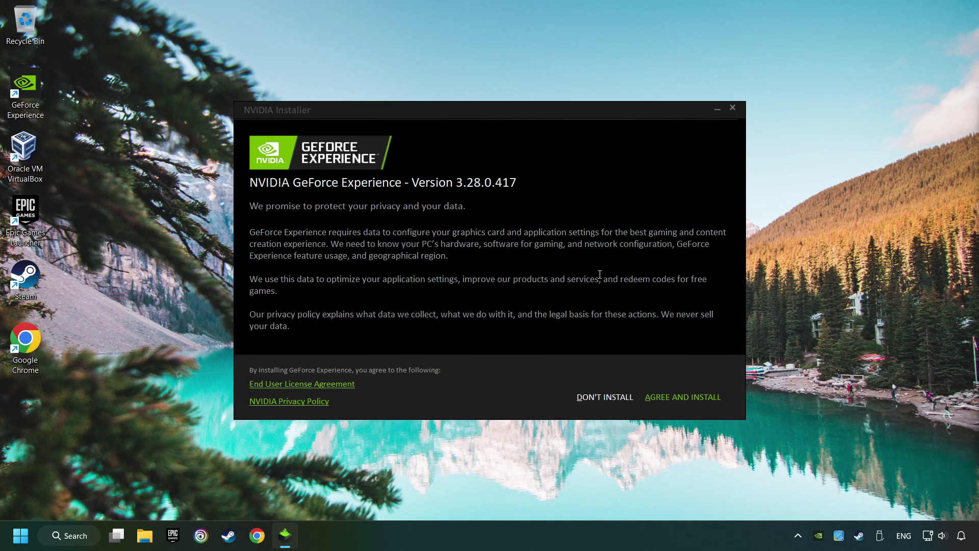
left_click(697, 398)
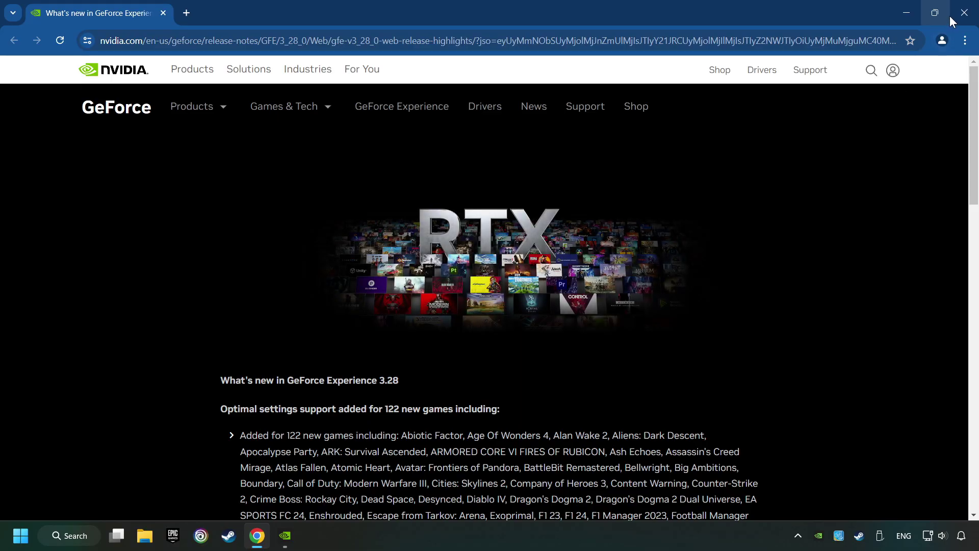
Step: Check for driver updates in GeForce Experience, confirming Game Ready Driver 560.70 is current, then close it
left_click(964, 13)
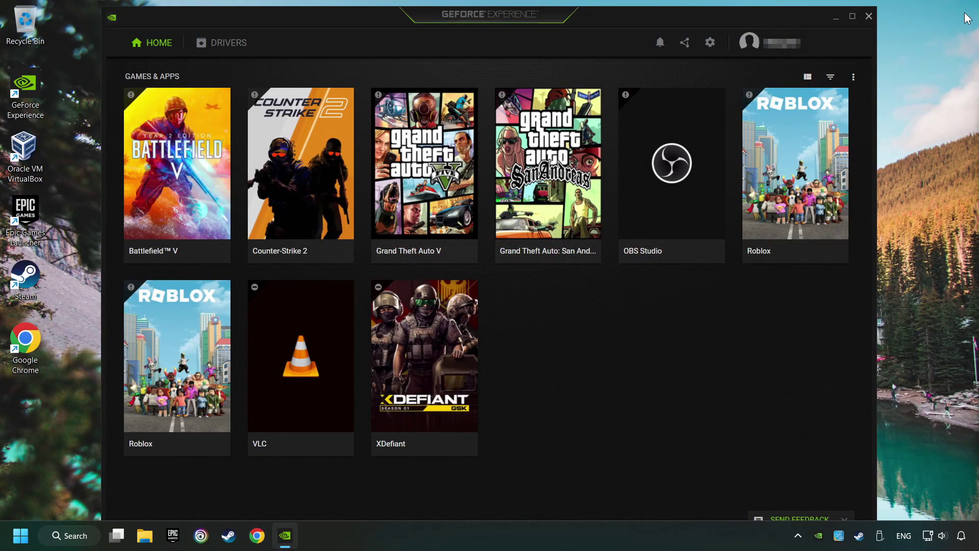
left_click(225, 46)
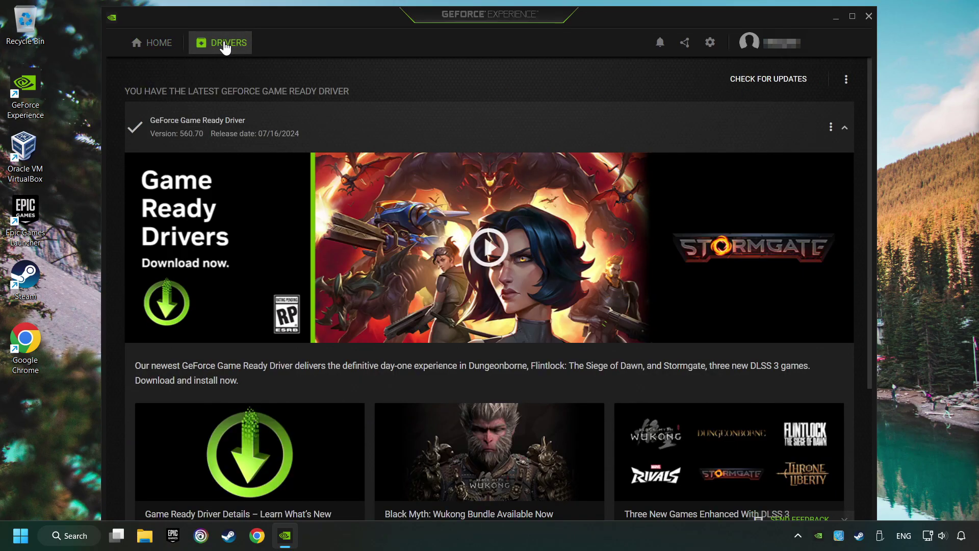
left_click(778, 87)
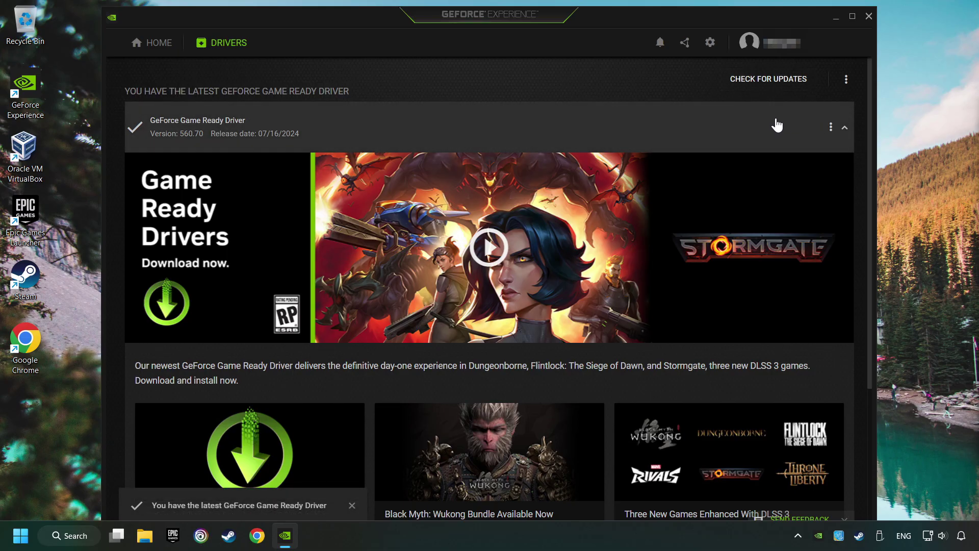
left_click(870, 15)
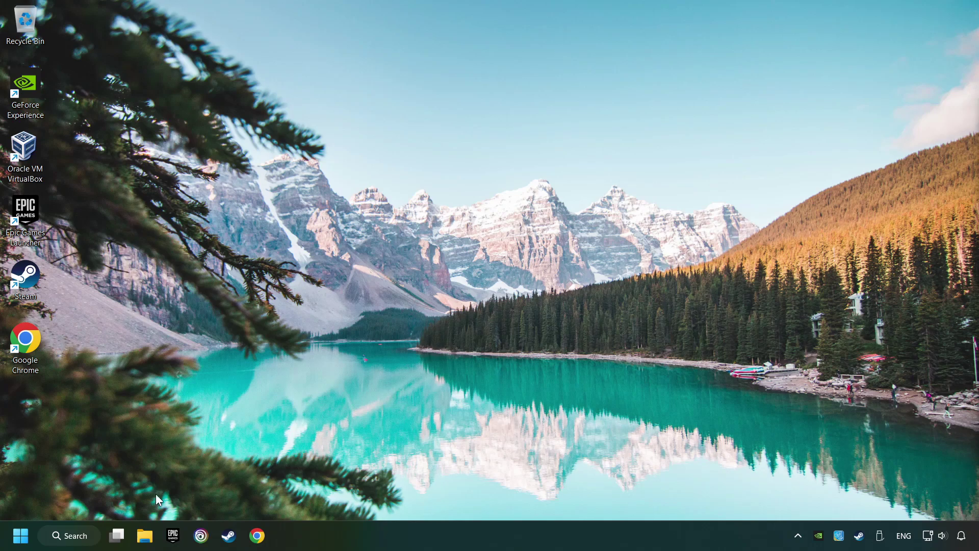
Step: Open the Graphics settings page by searching 'graphics settings', without adding a new app
left_click(57, 536)
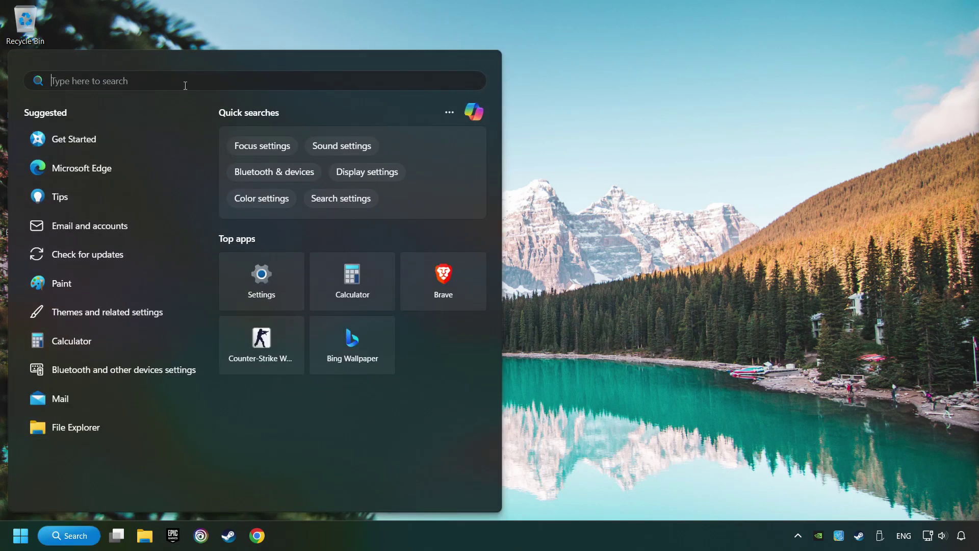
type("graphics")
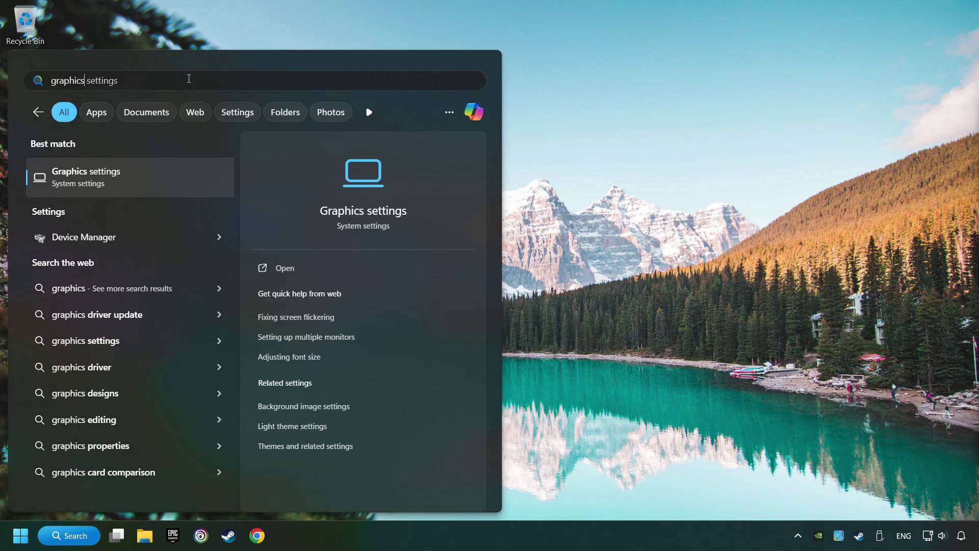
type(" settings")
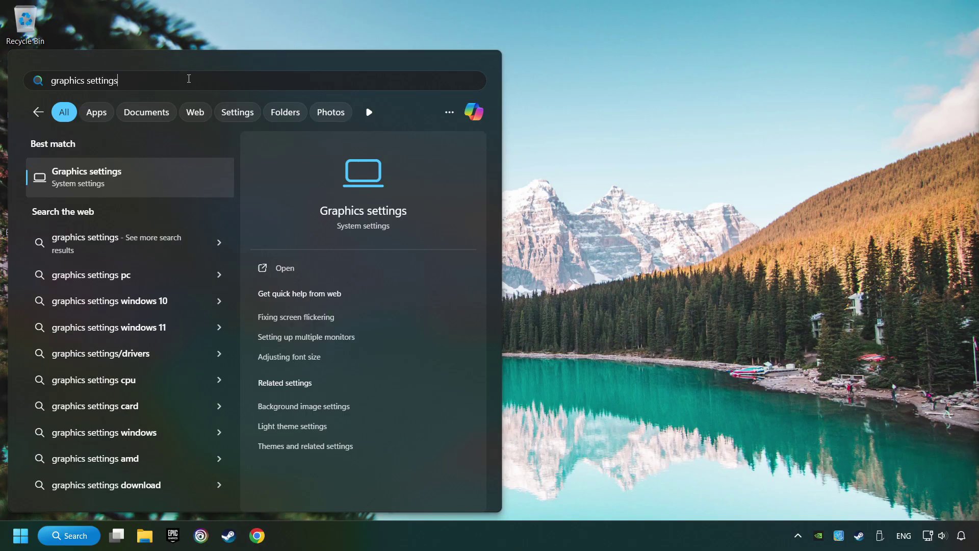
left_click(179, 177)
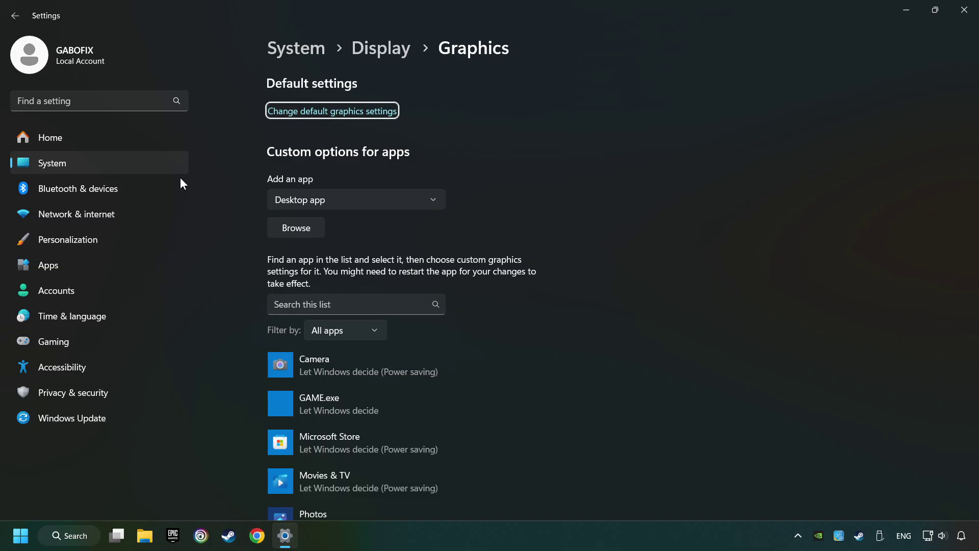
scroll(238, 213, "down", 3)
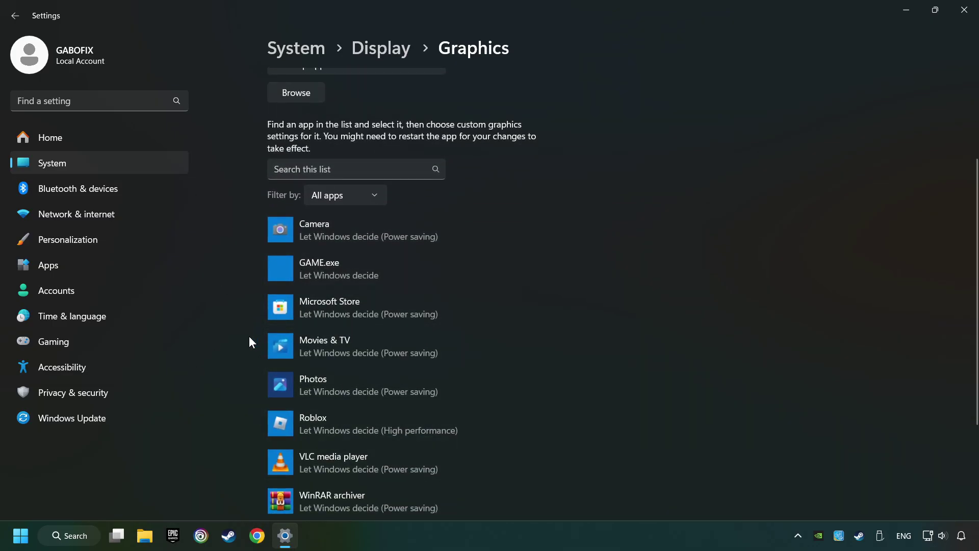
scroll(237, 314, "up", 3)
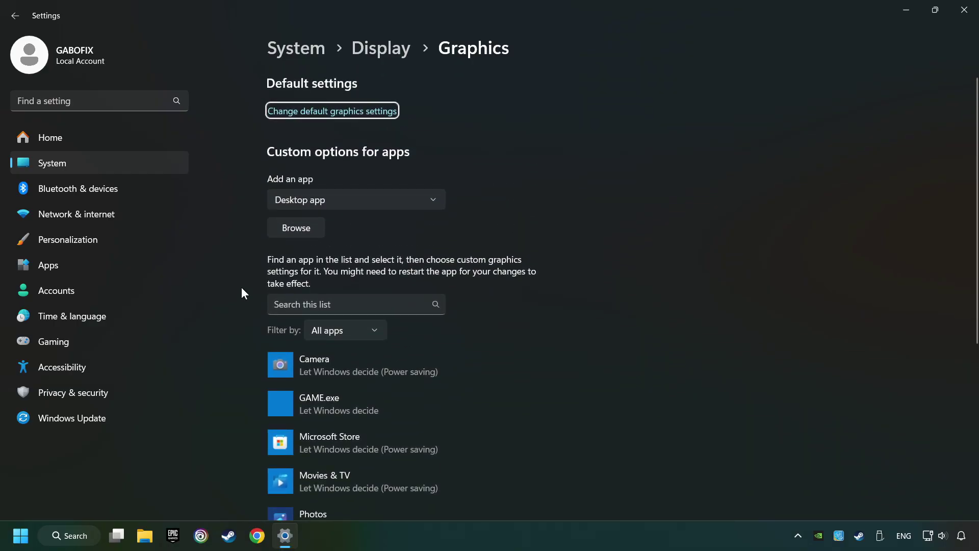
left_click(302, 228)
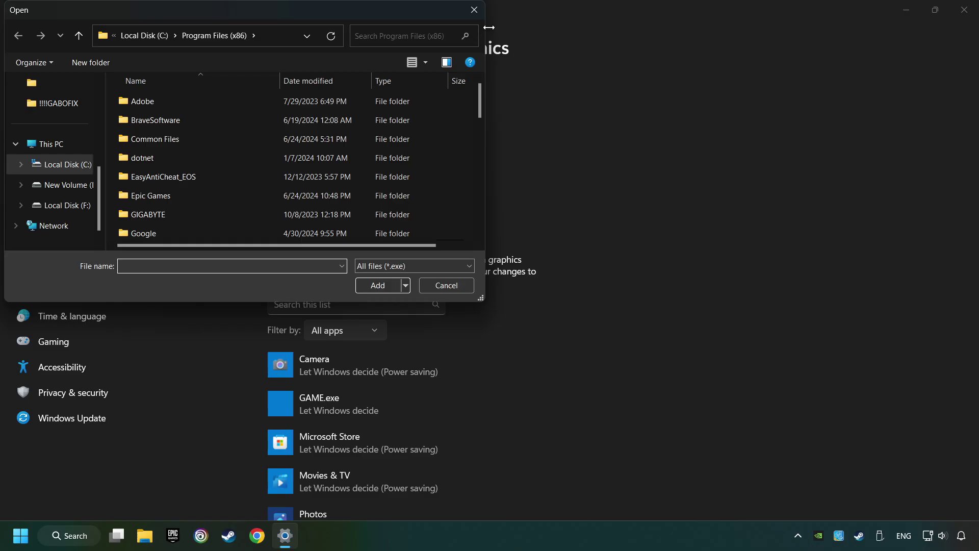
left_click(478, 10)
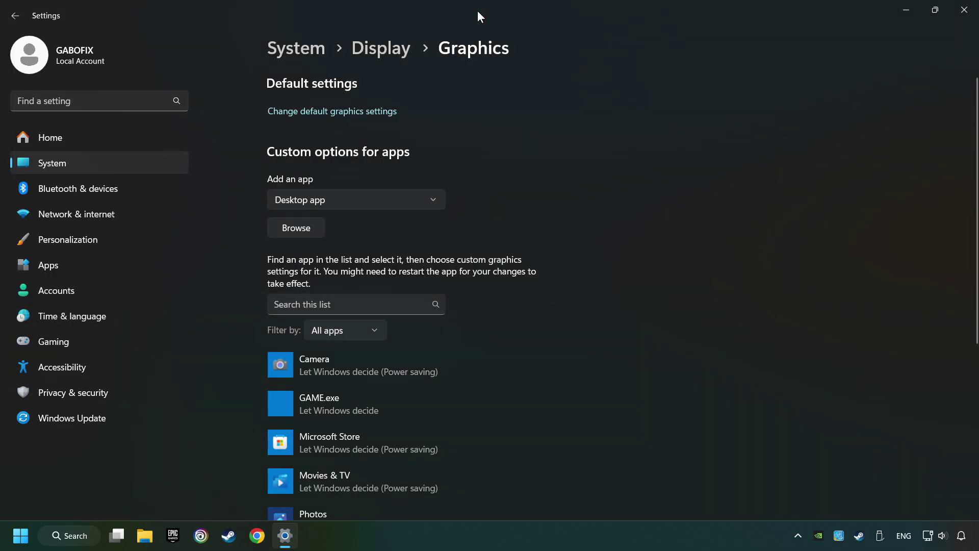
Step: Set GAME.exe to High performance (NVIDIA GeForce GTX 1050 Ti), save, and close Settings
scroll(500, 178, "down", 3)
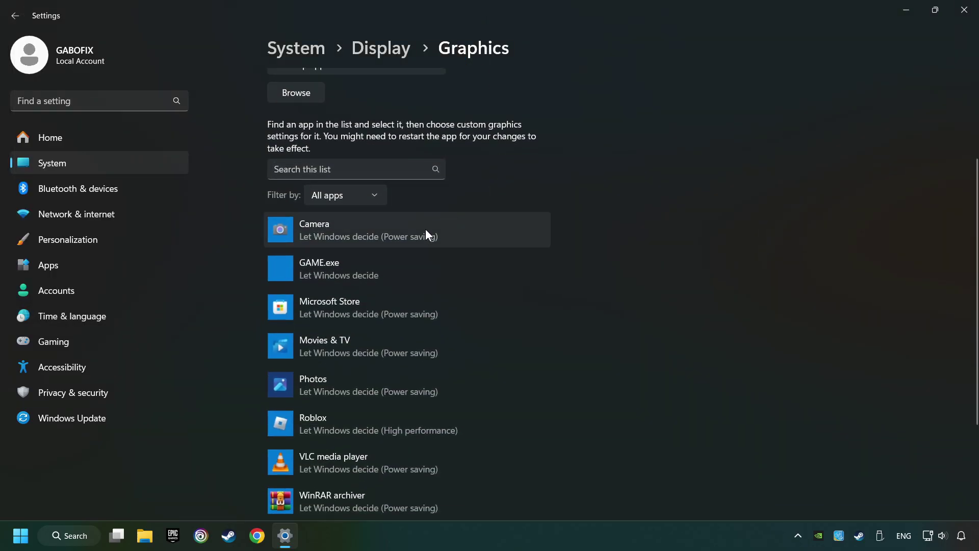
left_click(334, 266)
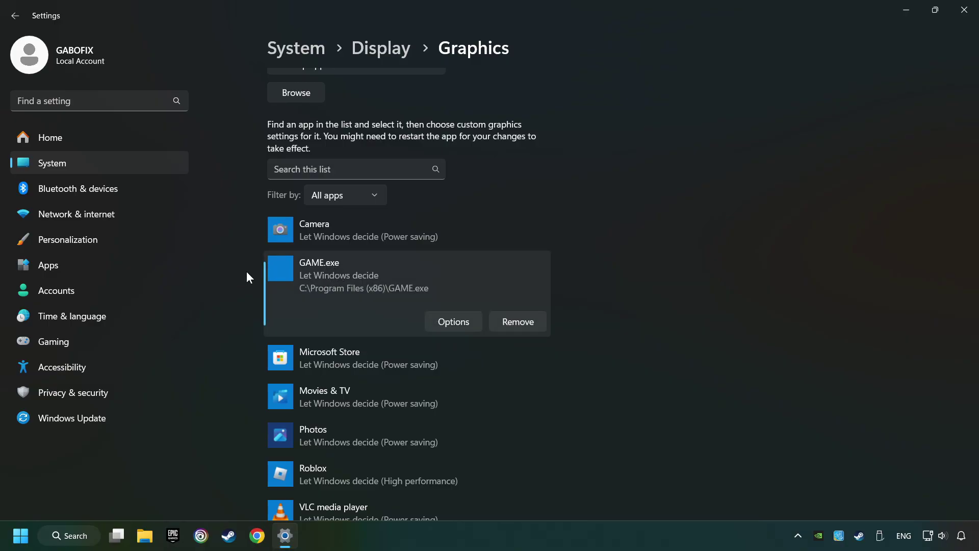
left_click(467, 323)
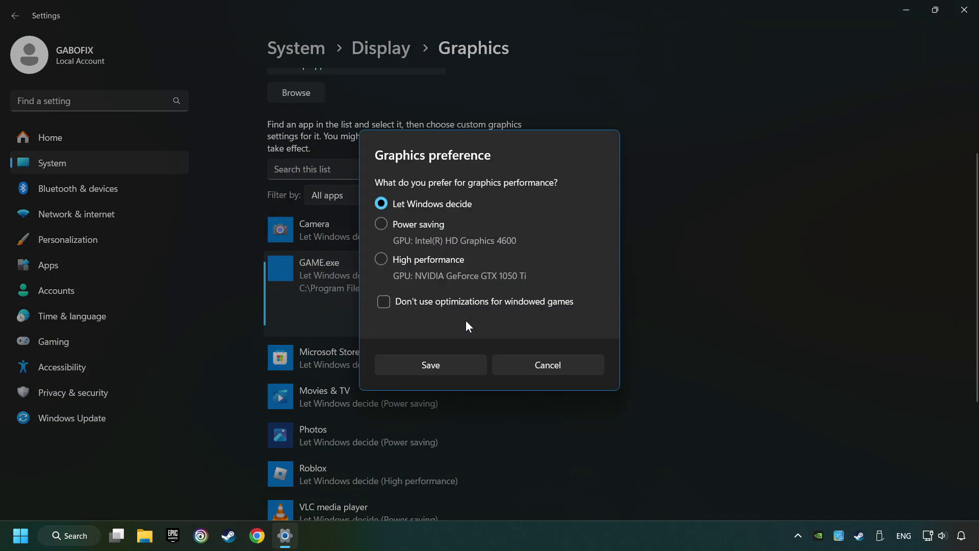
left_click(382, 259)
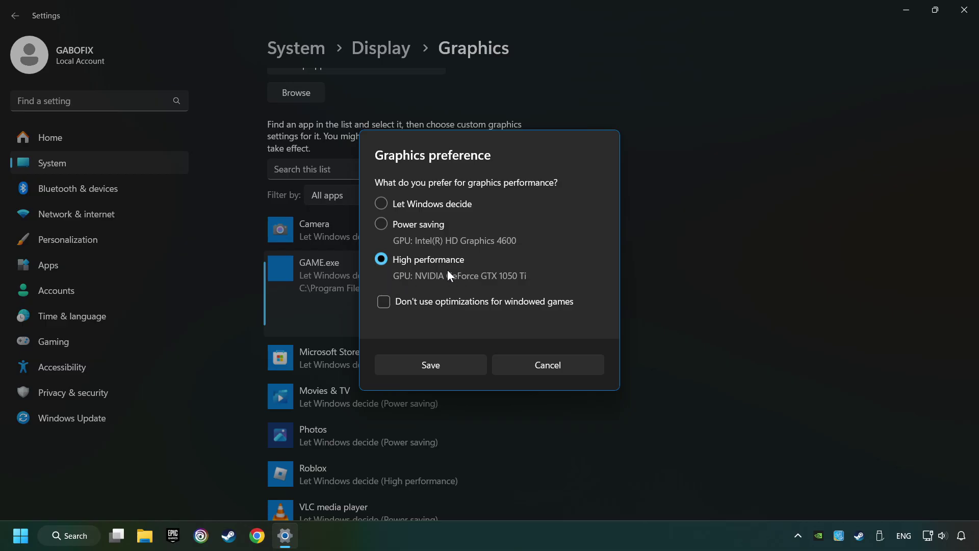
left_click(447, 363)
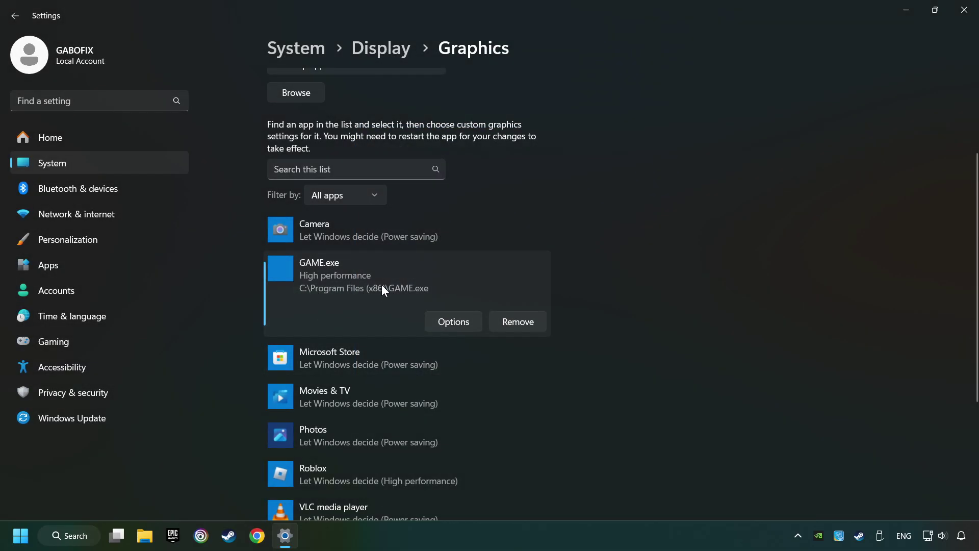
left_click(957, 15)
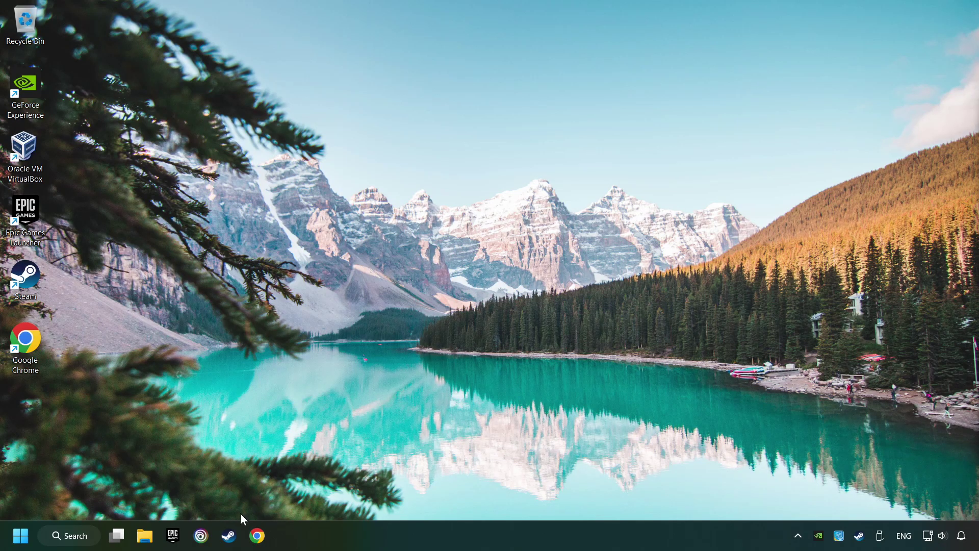
Step: Verify integrity of GAME's files from its Installed Files properties in the Steam library
left_click(229, 537)
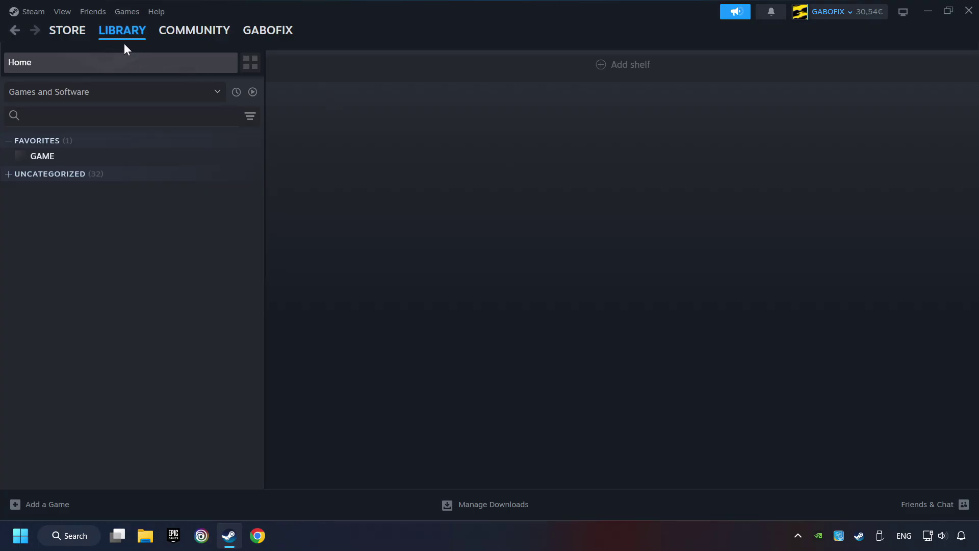
right_click(216, 159)
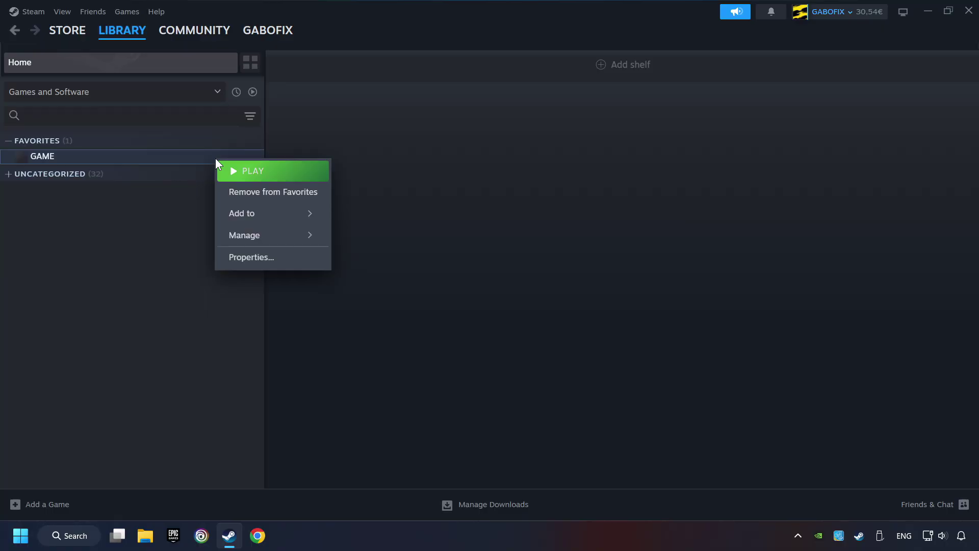
left_click(302, 259)
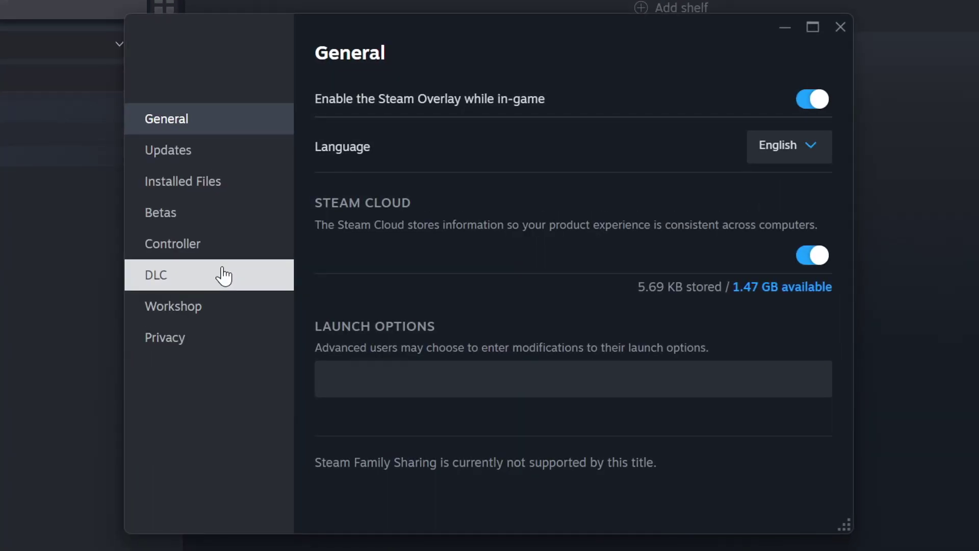
left_click(226, 191)
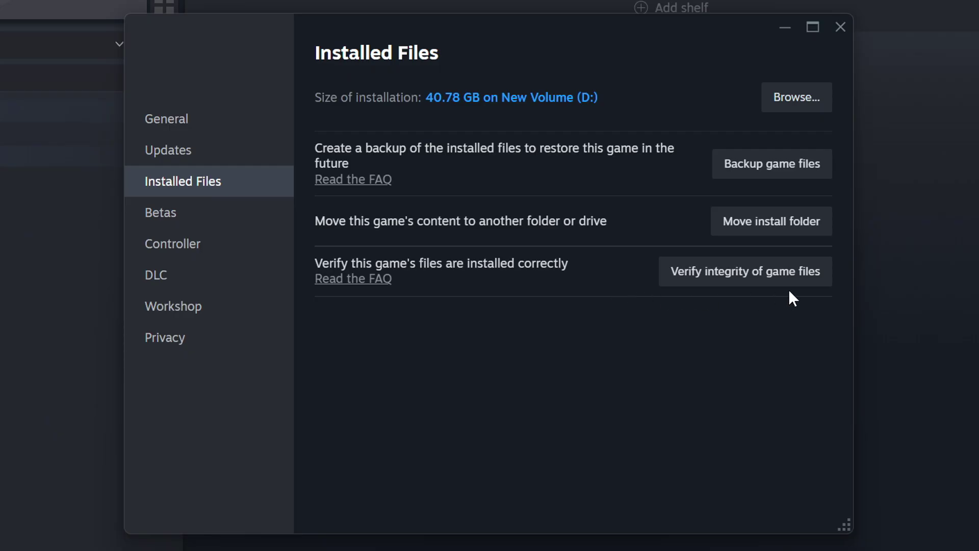
left_click(759, 282)
Step: Browse to GAME's folder in D:\SteamLibrary\steamapps\common and bring up the GAME shortcut's context menu
left_click(805, 104)
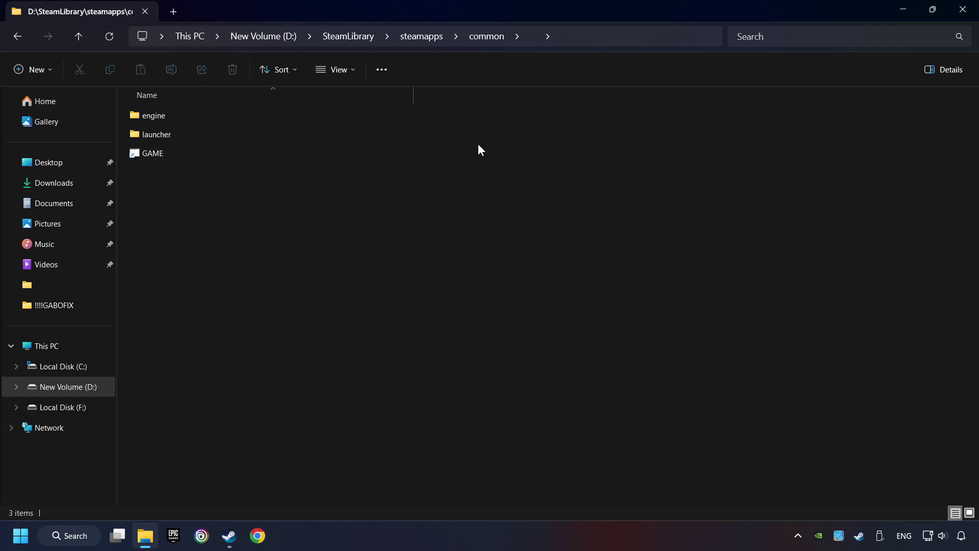
left_click(305, 153)
right_click(311, 154)
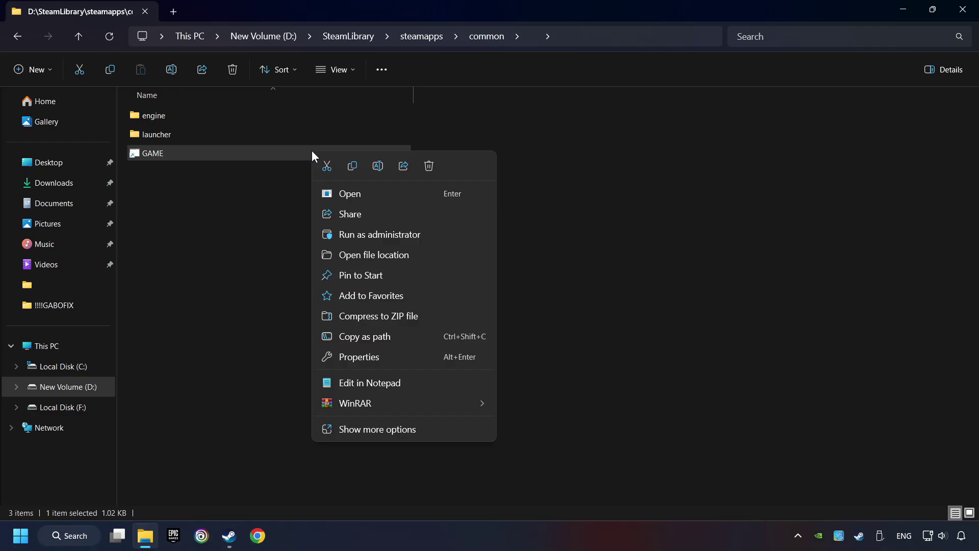
Step: Give GAME Windows 8 compatibility mode, run as administrator, and fullscreen optimizations disabled, then apply
left_click(330, 357)
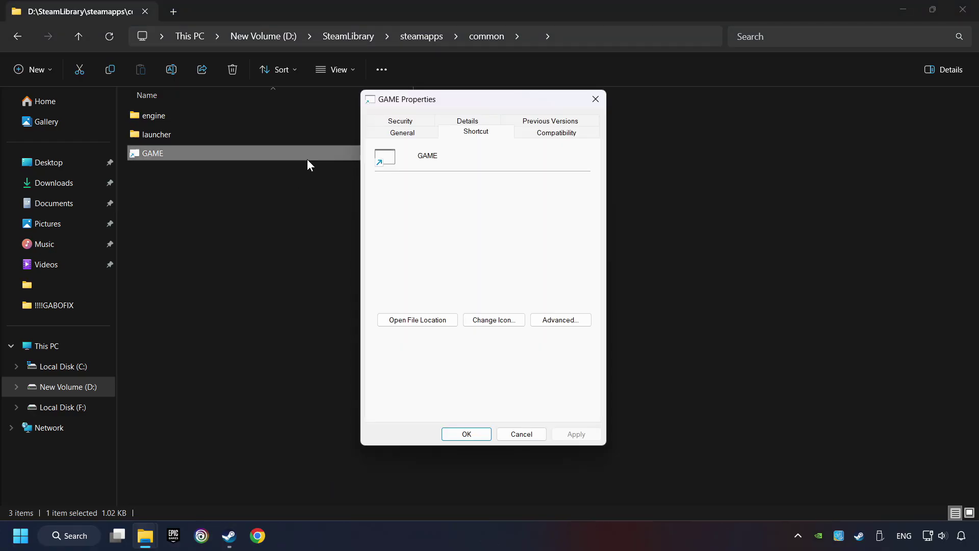
left_click(578, 133)
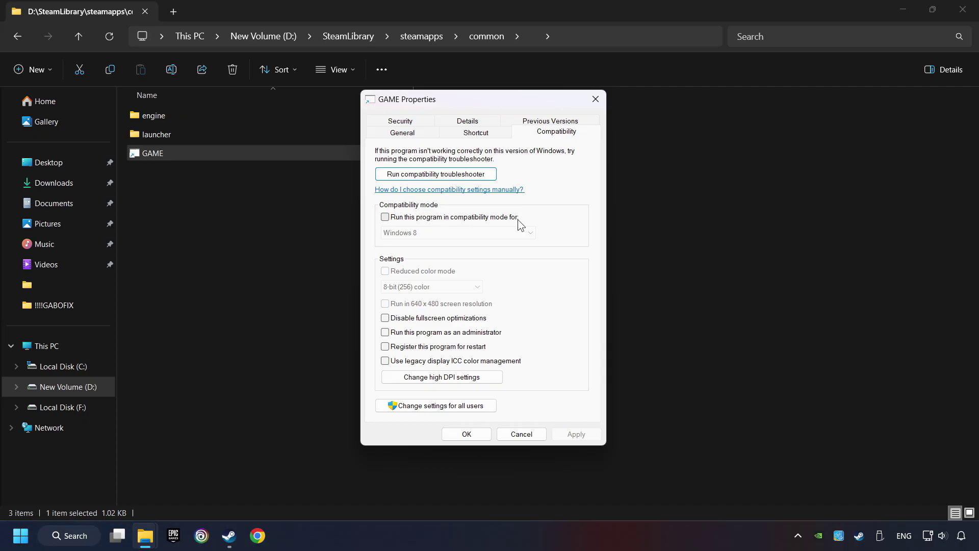
left_click(462, 218)
left_click(463, 231)
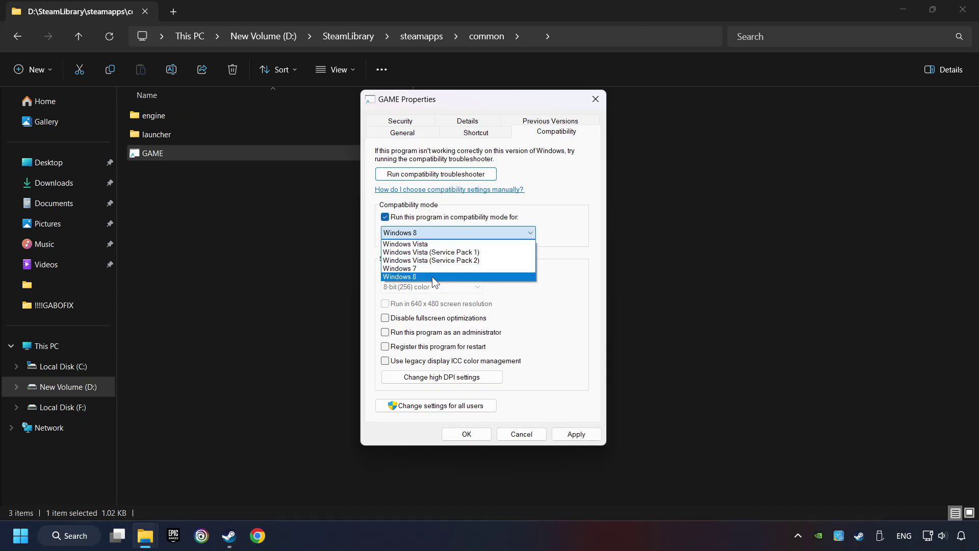
left_click(434, 277)
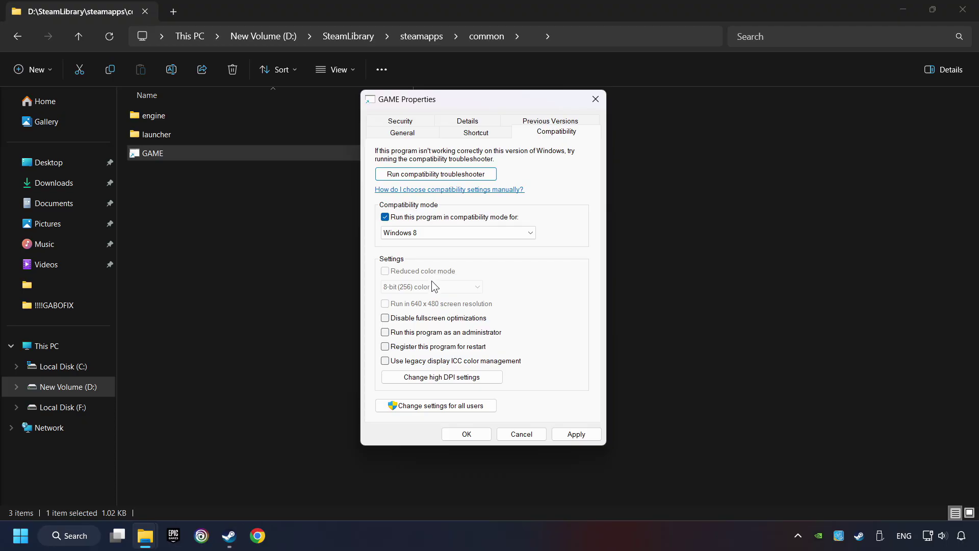
left_click(386, 318)
left_click(386, 332)
left_click(585, 435)
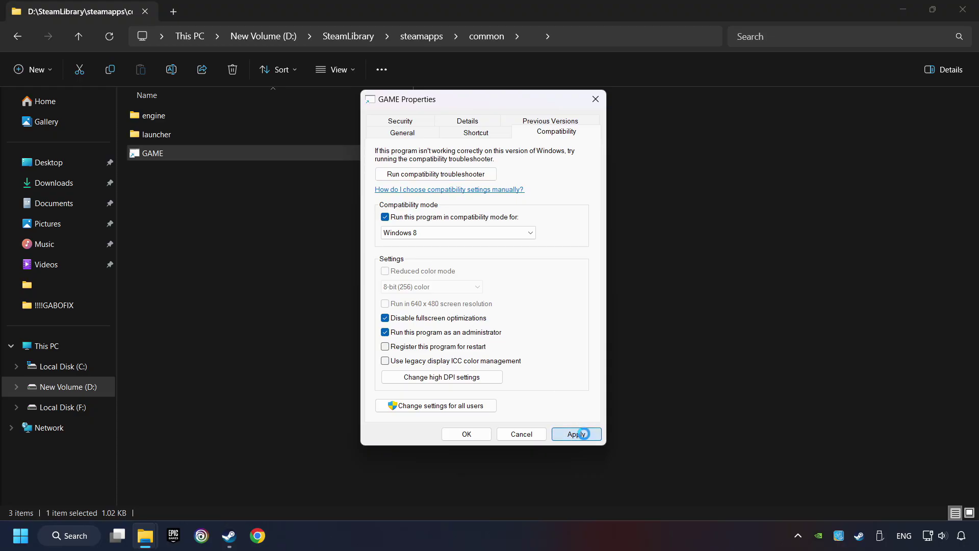
left_click(467, 435)
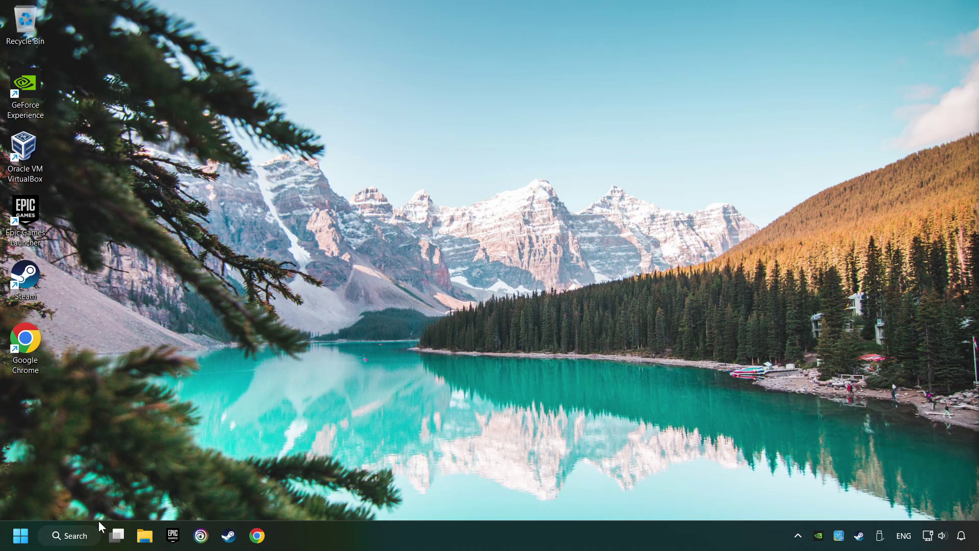
Step: Search 'updates' and run a Windows Update check, which reports the PC is up to date
left_click(82, 536)
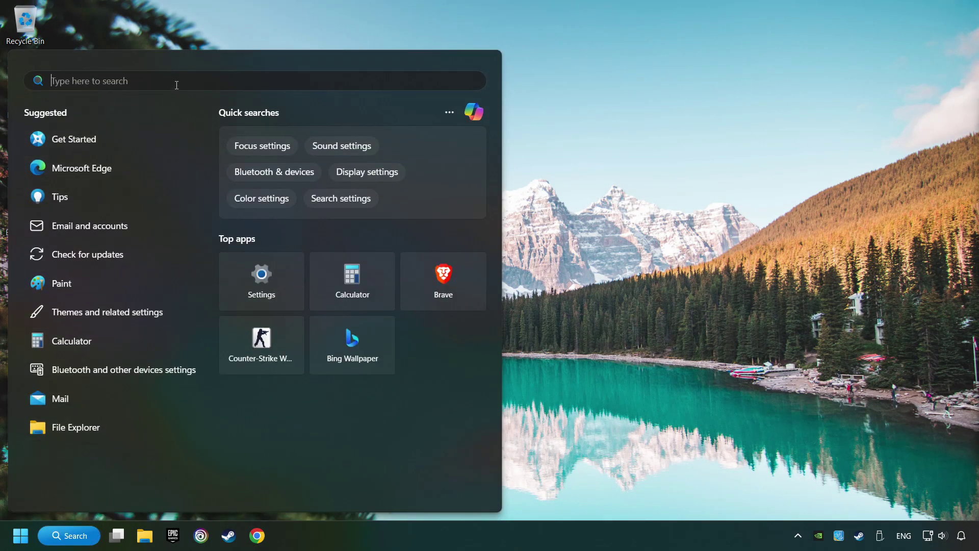
type("updates")
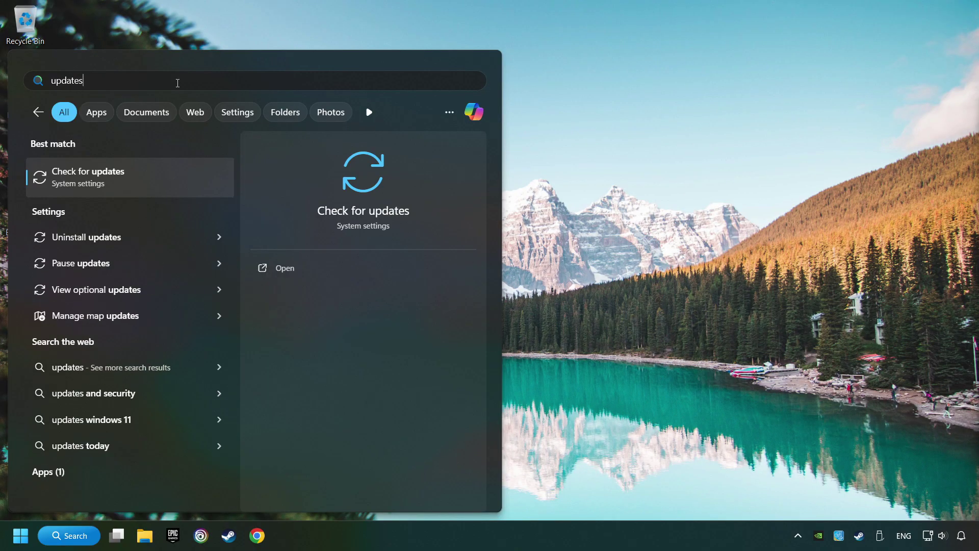
left_click(176, 182)
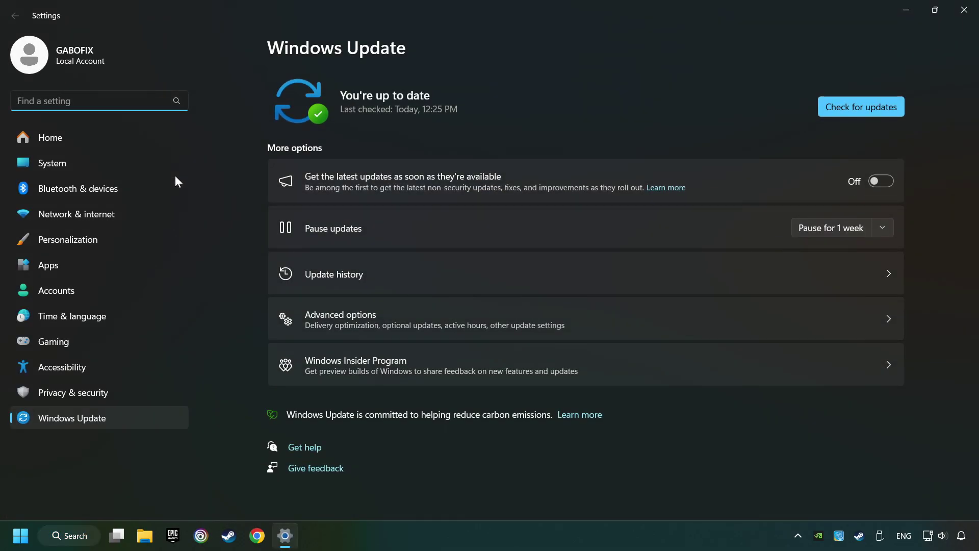
left_click(849, 112)
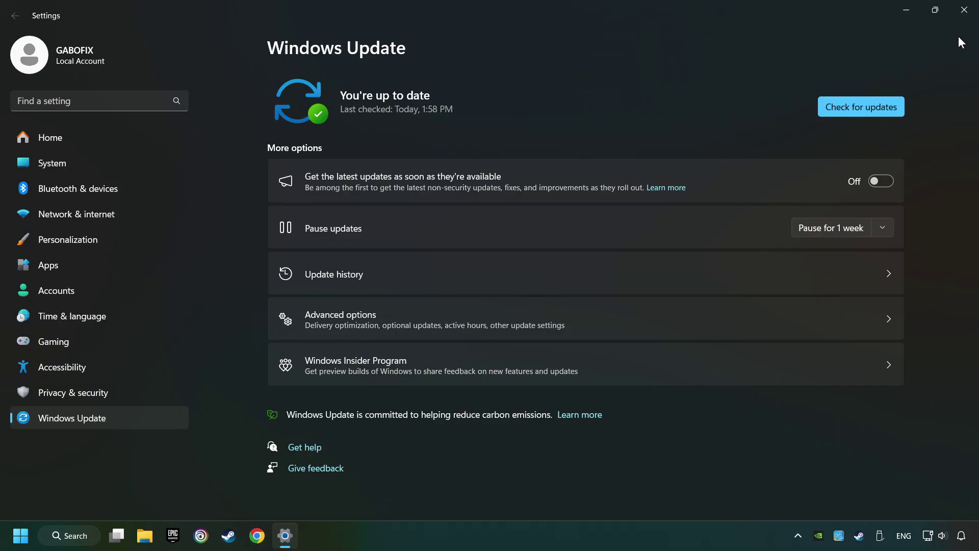
Step: Close Settings and show the Startup apps list in Task Manager
left_click(964, 12)
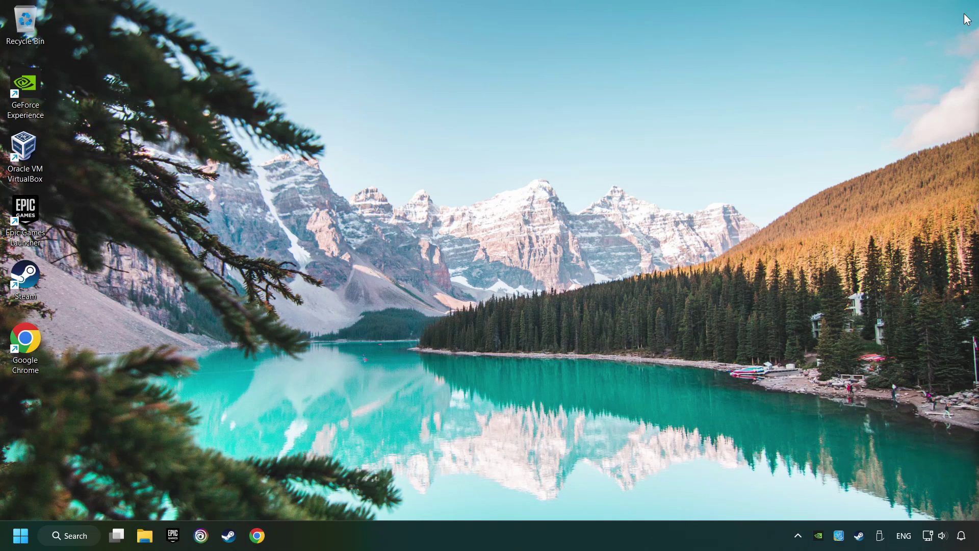
right_click(499, 534)
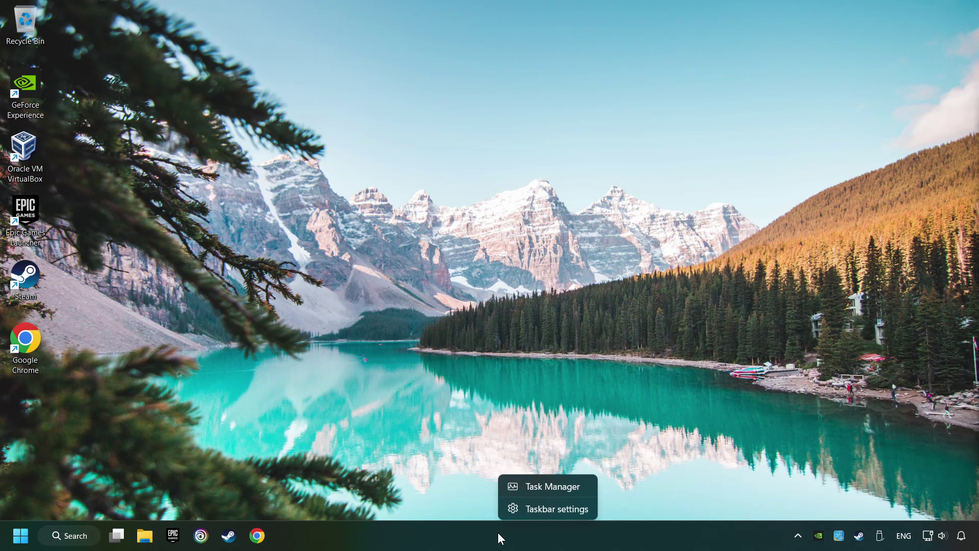
left_click(566, 487)
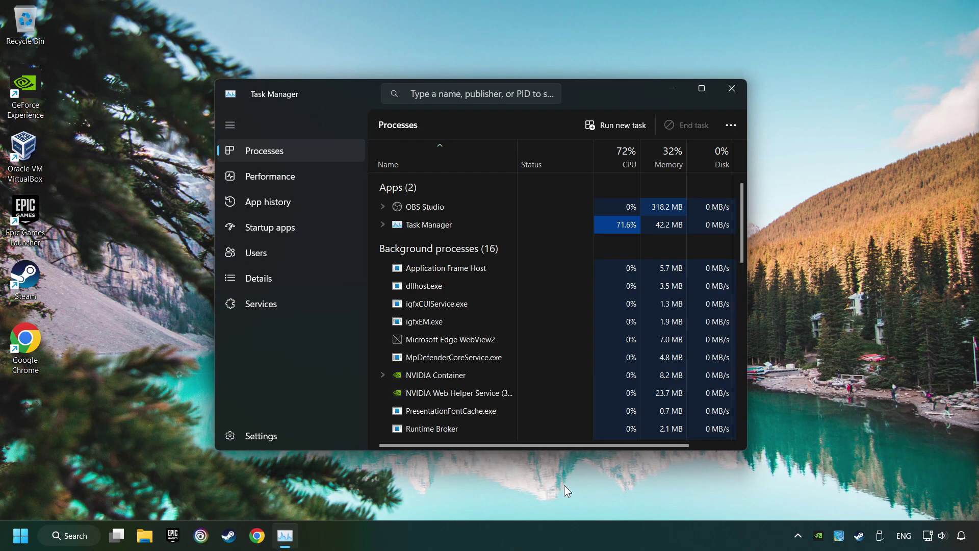
left_click(315, 228)
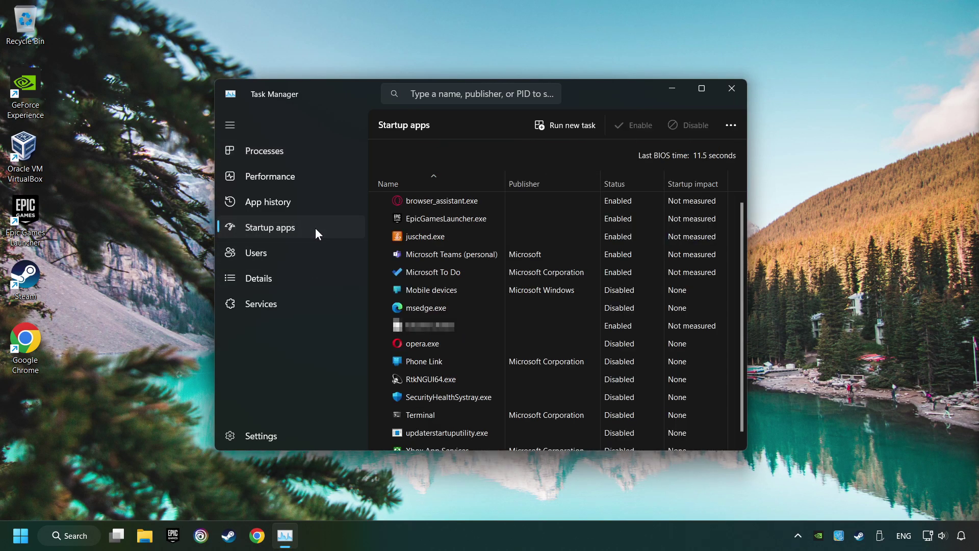
Step: Disable Microsoft To Do, Teams, jusched.exe, EpicGamesLauncher.exe and browser_assistant.exe at startup, then close Task Manager
left_click(540, 271)
left_click(684, 125)
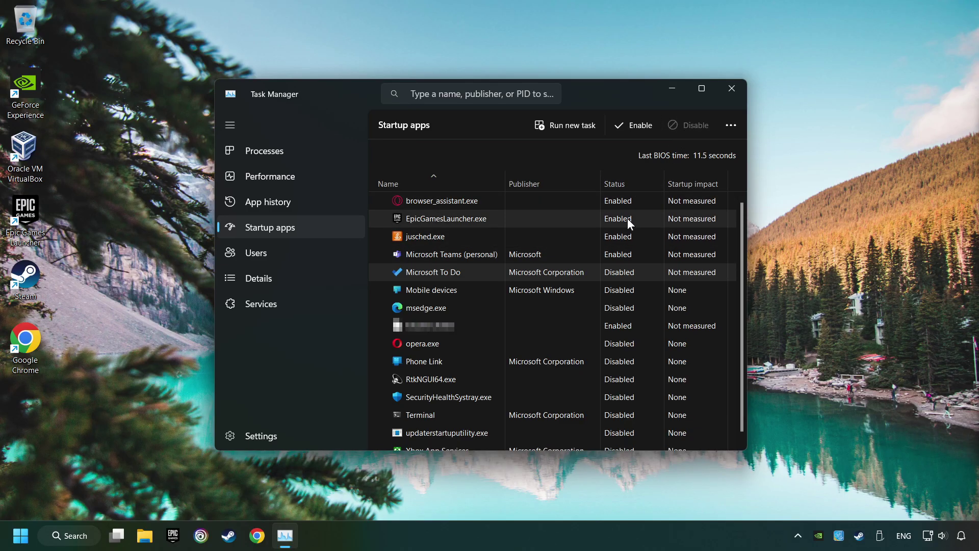
left_click(610, 258)
left_click(675, 125)
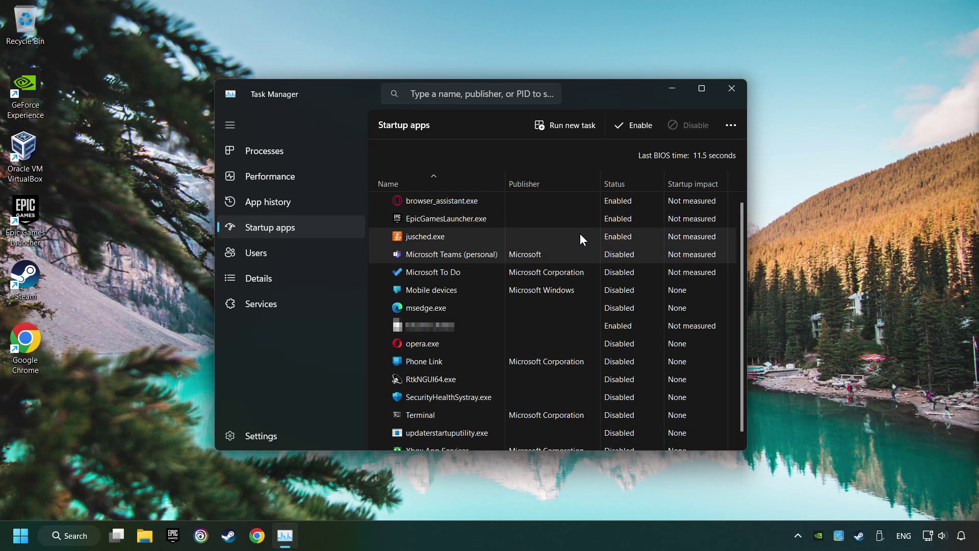
left_click(580, 234)
left_click(672, 125)
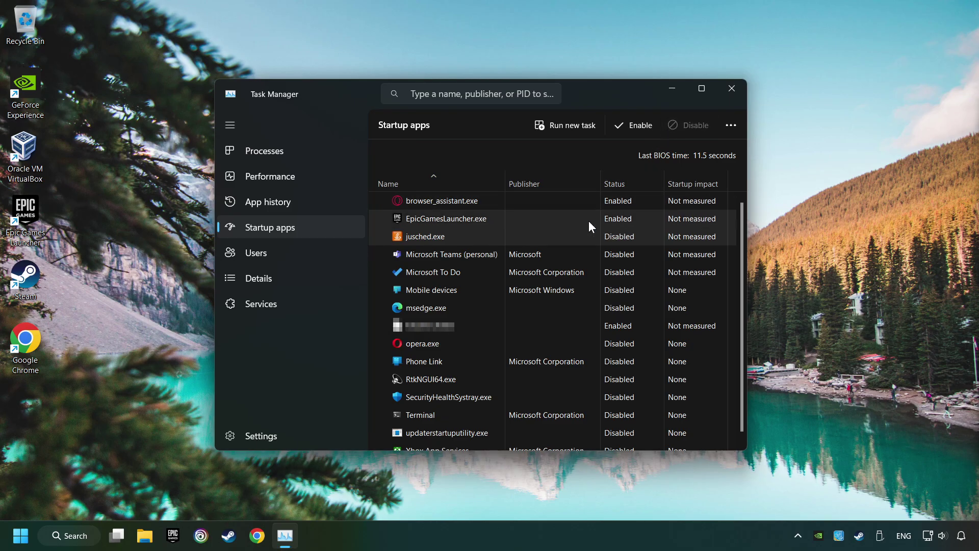
left_click(587, 222)
left_click(678, 128)
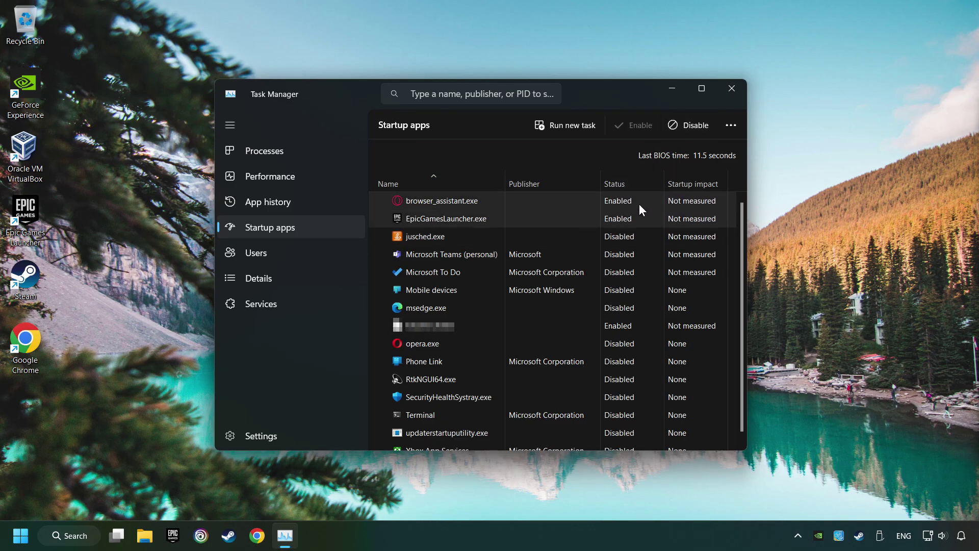
left_click(639, 204)
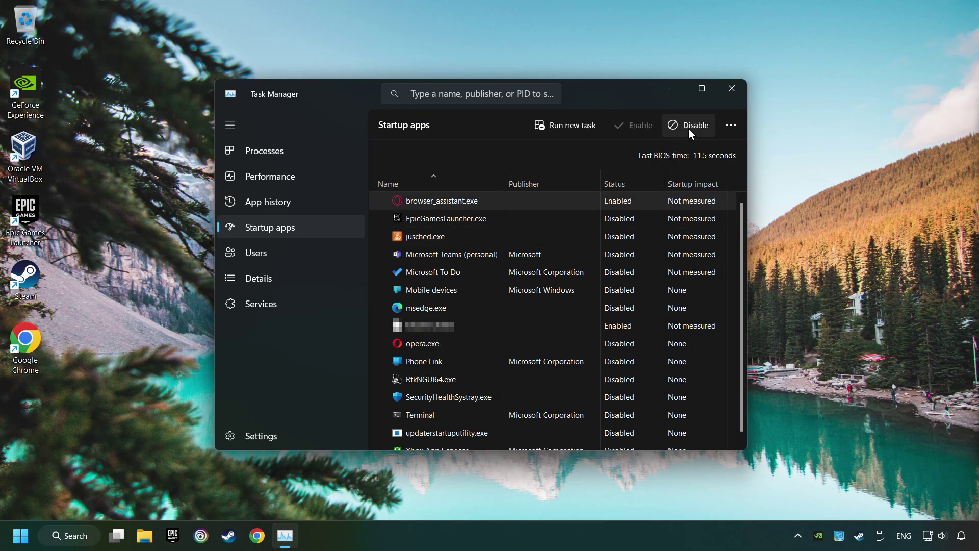
left_click(689, 127)
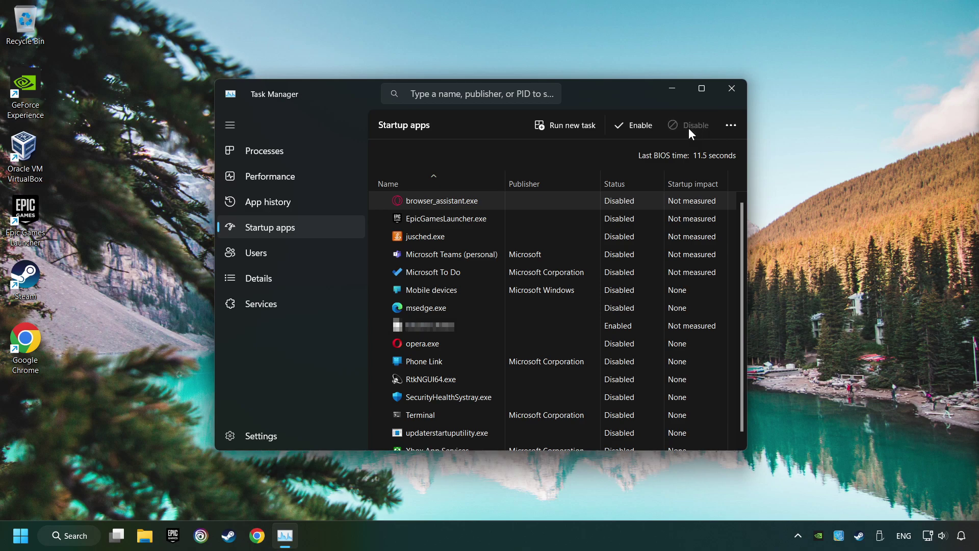
left_click(732, 91)
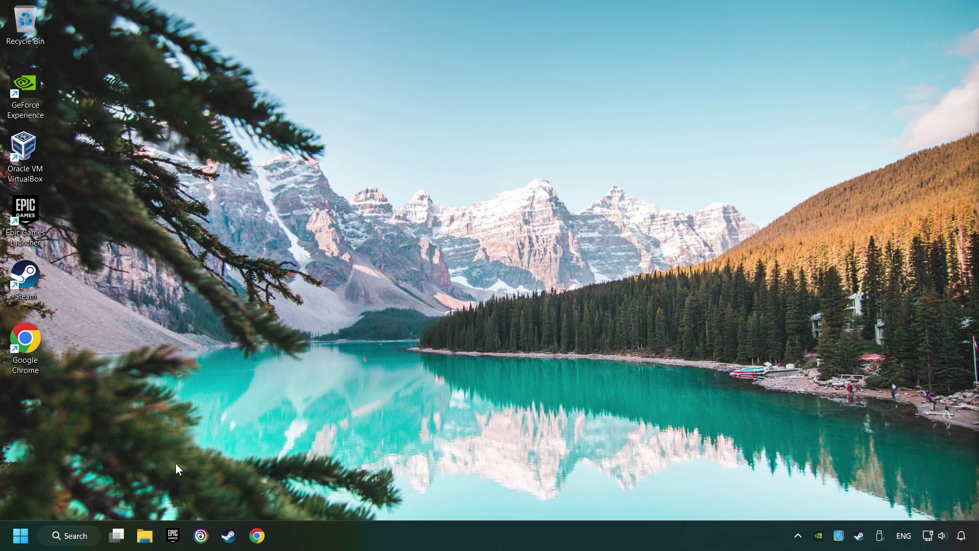
Step: From a 'firewall' search, allow GAME.exe on Public networks in the firewall's allowed apps and save
left_click(82, 540)
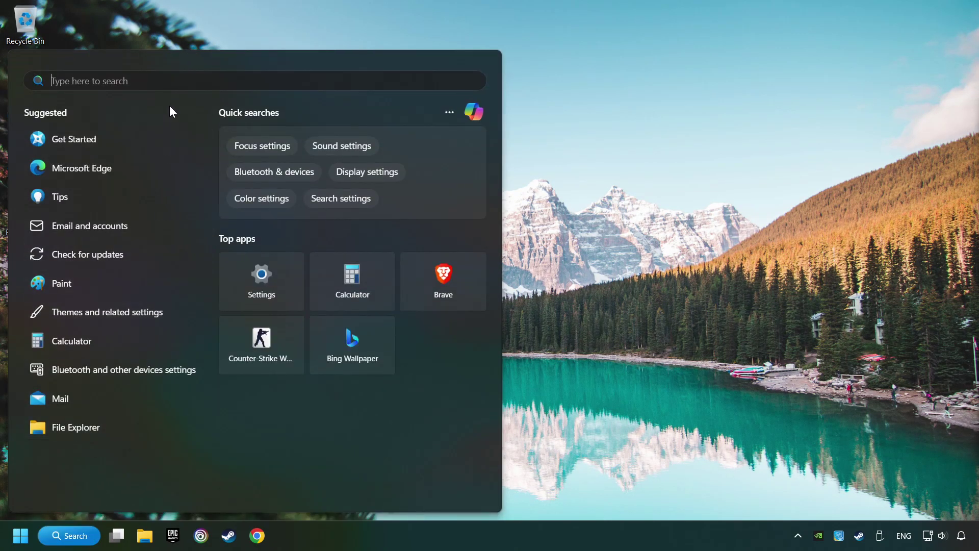
type("firewall")
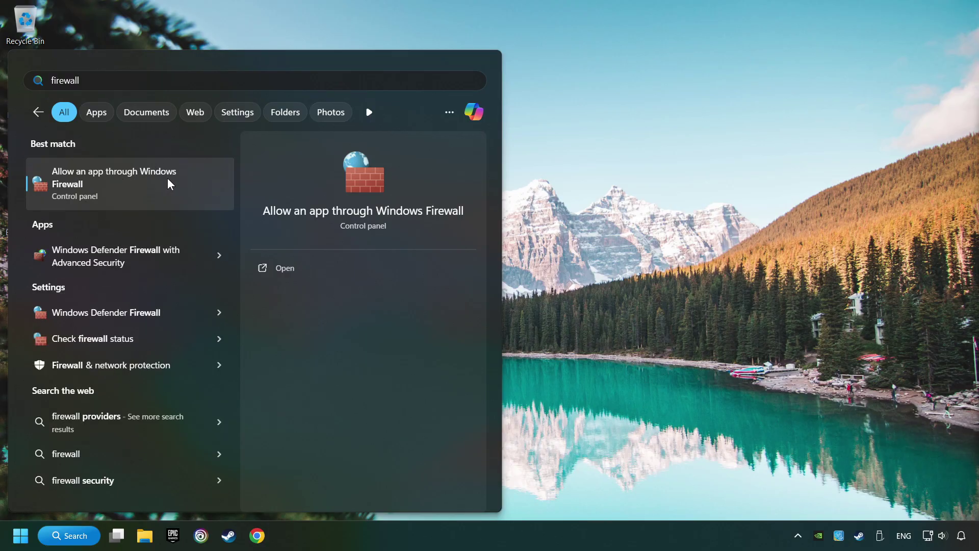
left_click(191, 179)
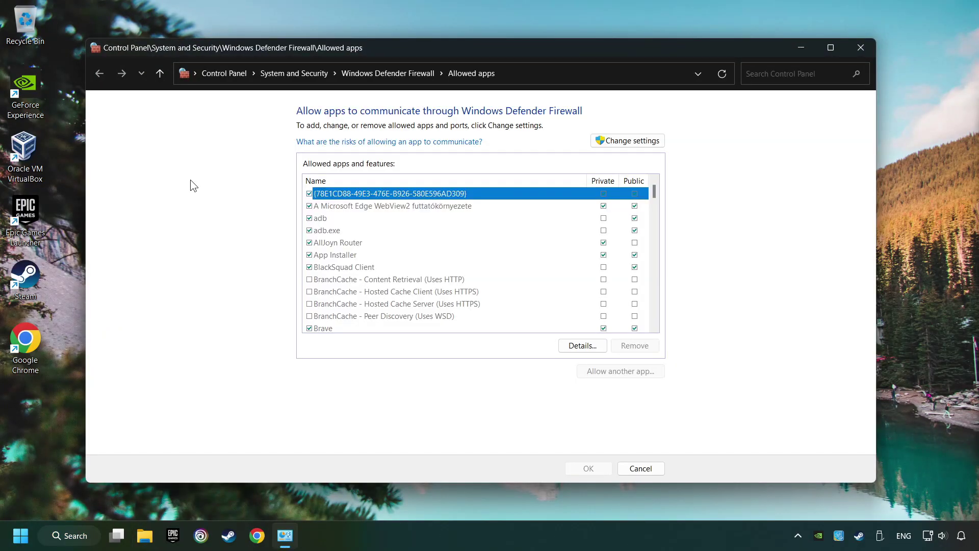
left_click(630, 145)
scroll(464, 245, "down", 20)
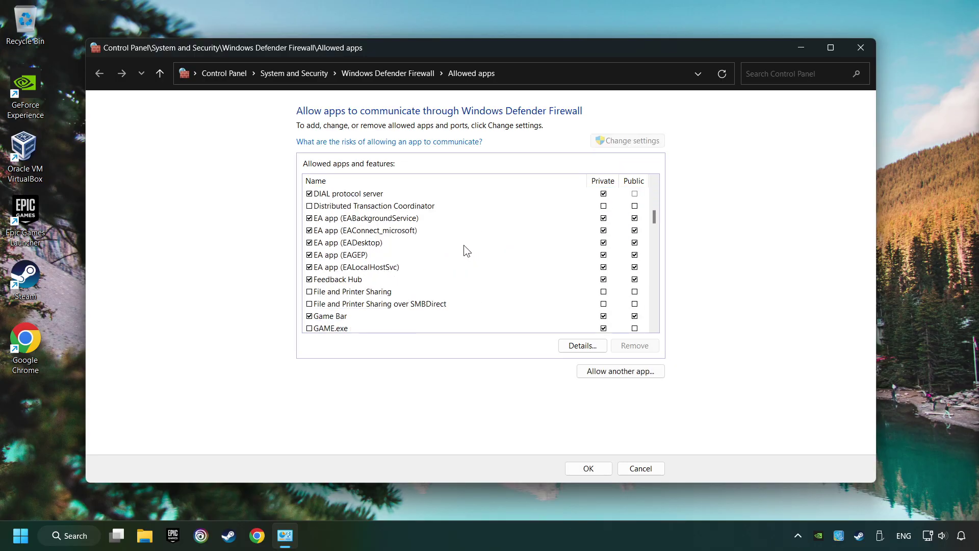
scroll(457, 250, "up", 20)
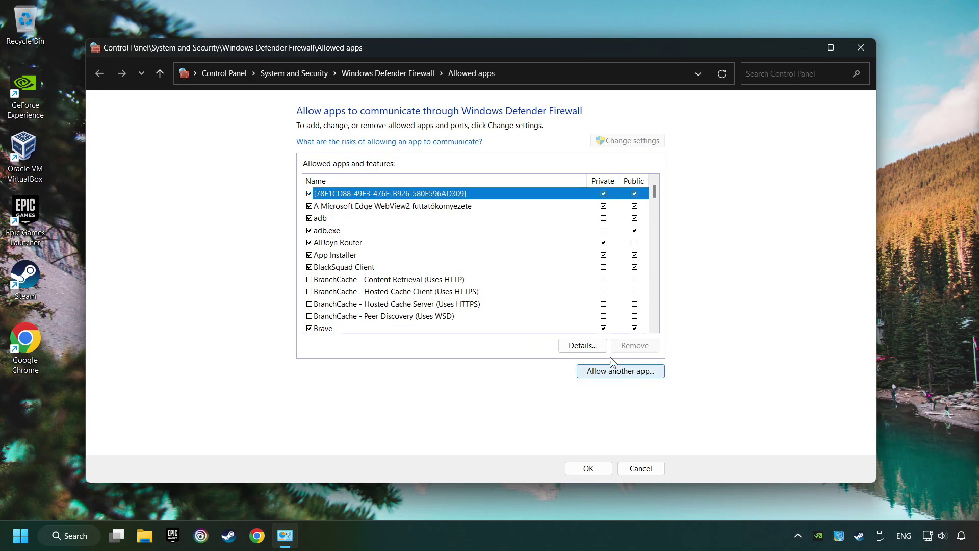
scroll(416, 203, "down", 10)
left_click(415, 204)
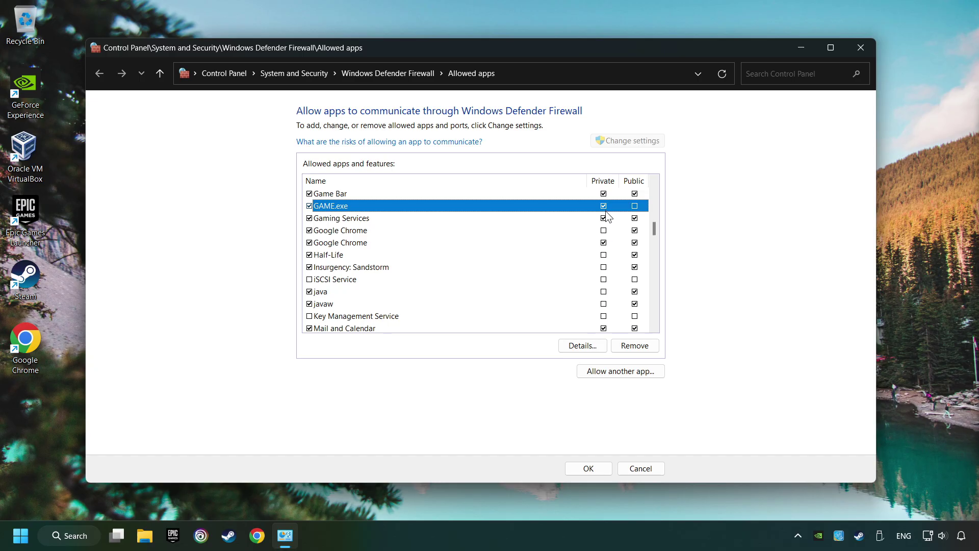
left_click(634, 206)
left_click(597, 470)
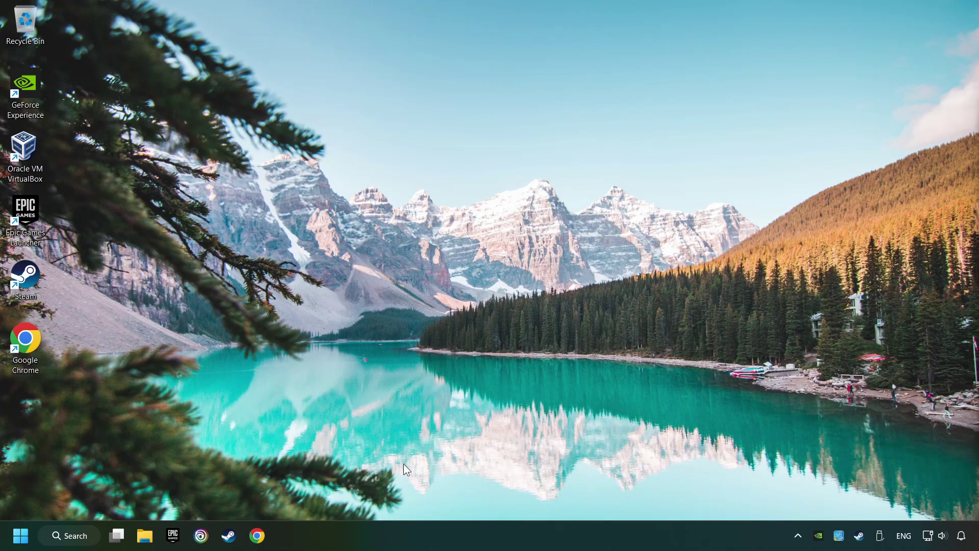
Step: Launch Command Prompt as administrator from a 'cmd' search and run sfc /scannow
left_click(85, 542)
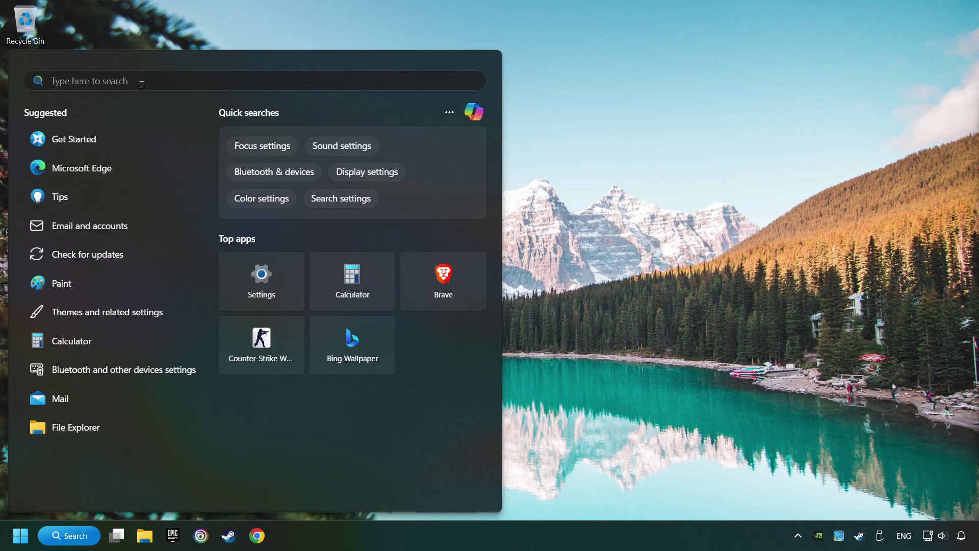
type("cmd")
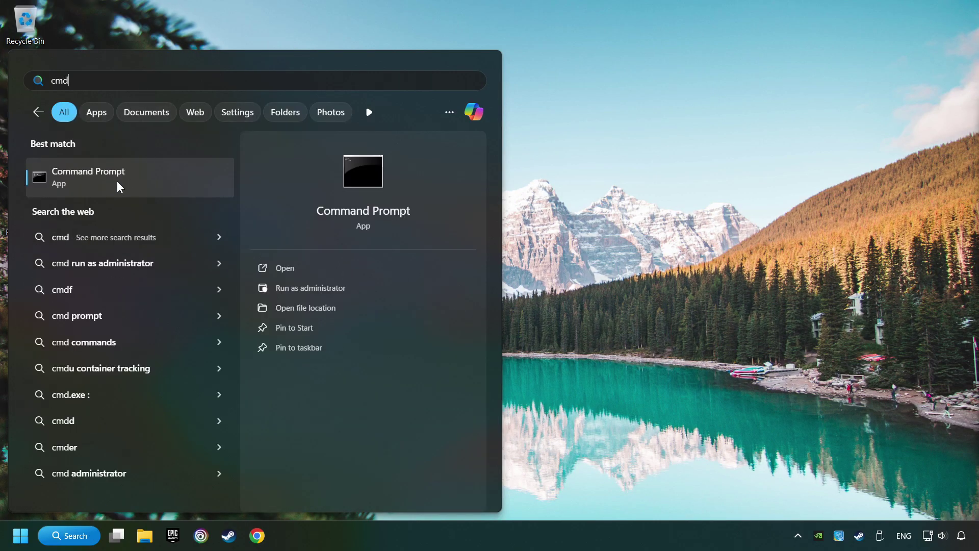
right_click(189, 176)
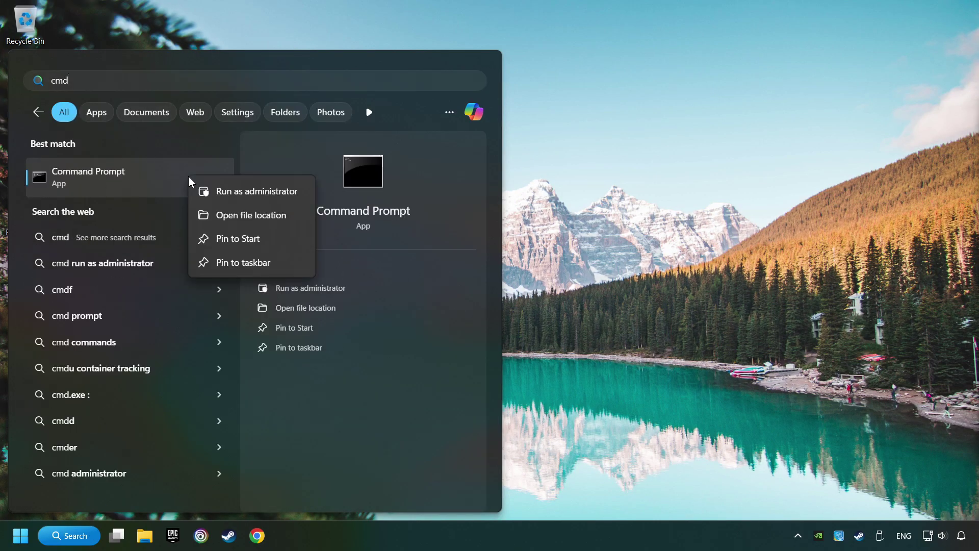
left_click(235, 194)
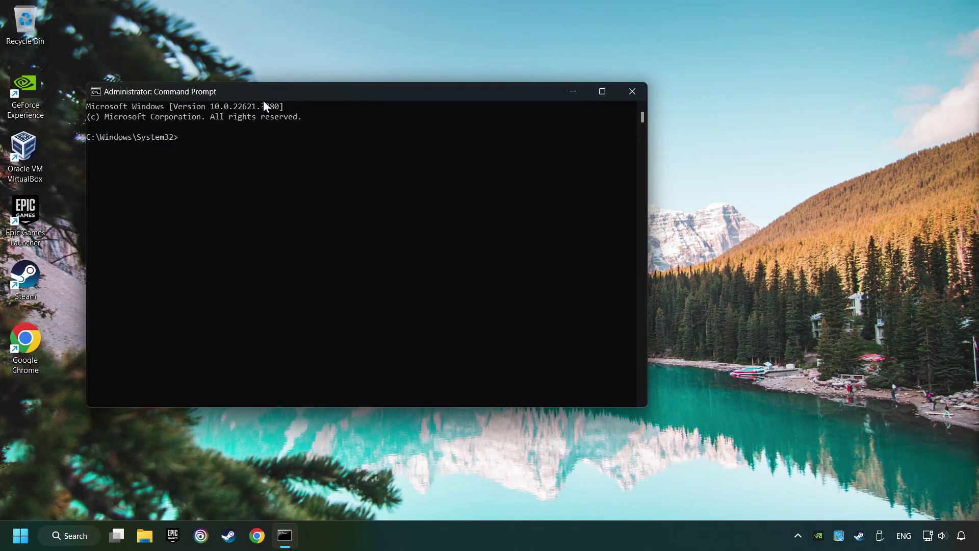
left_click_drag(265, 99, 364, 115)
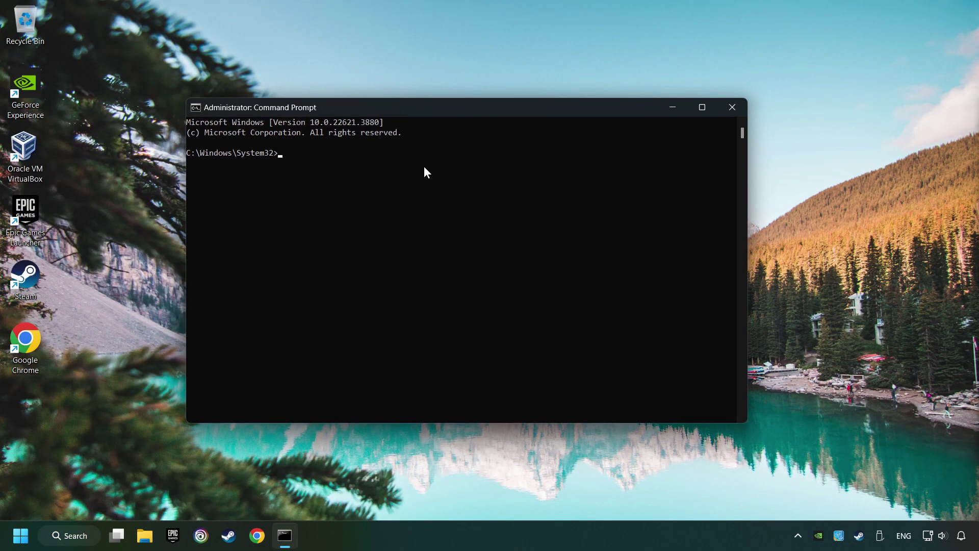
type("sfc /scannow")
key("Return")
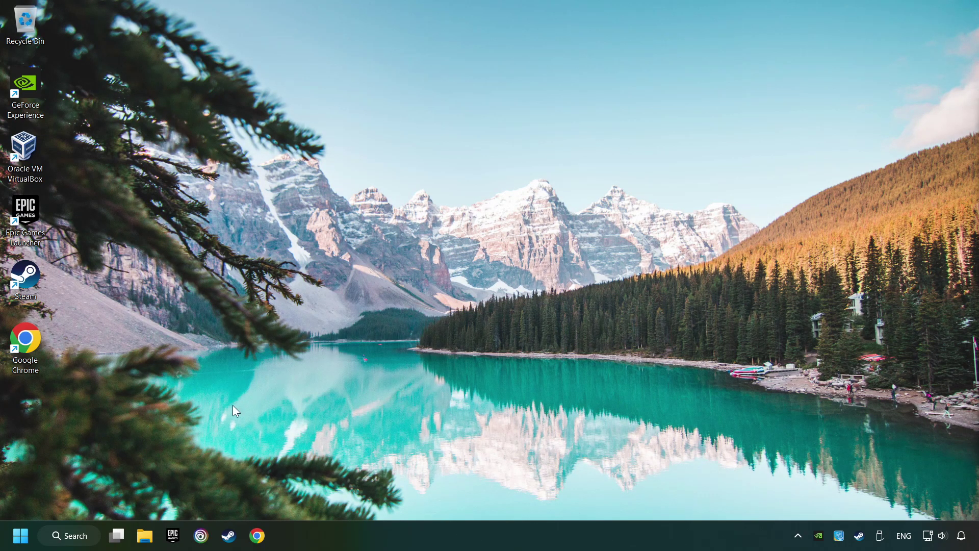
Step: Restart the PC, then enable automatic time zone, sync the clock now and close Settings
left_click(21, 535)
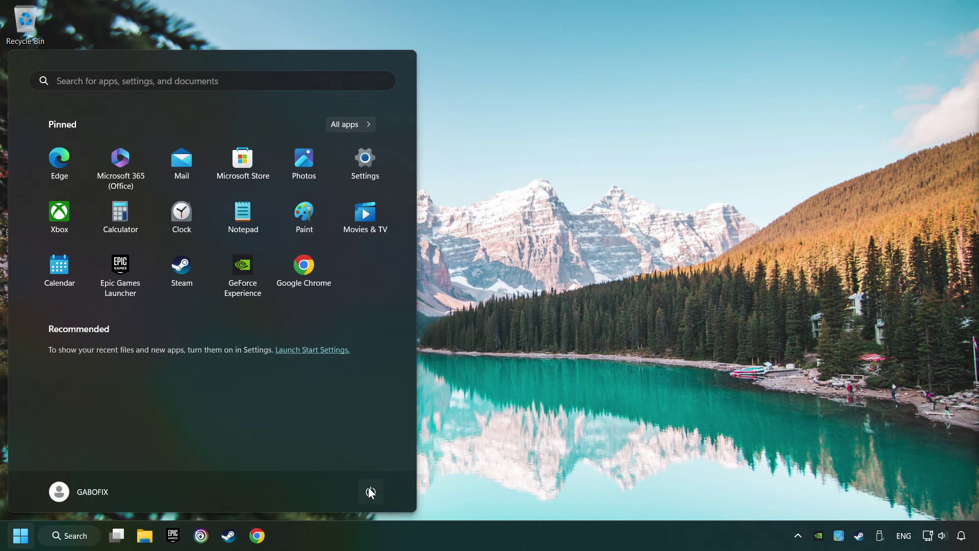
left_click(371, 491)
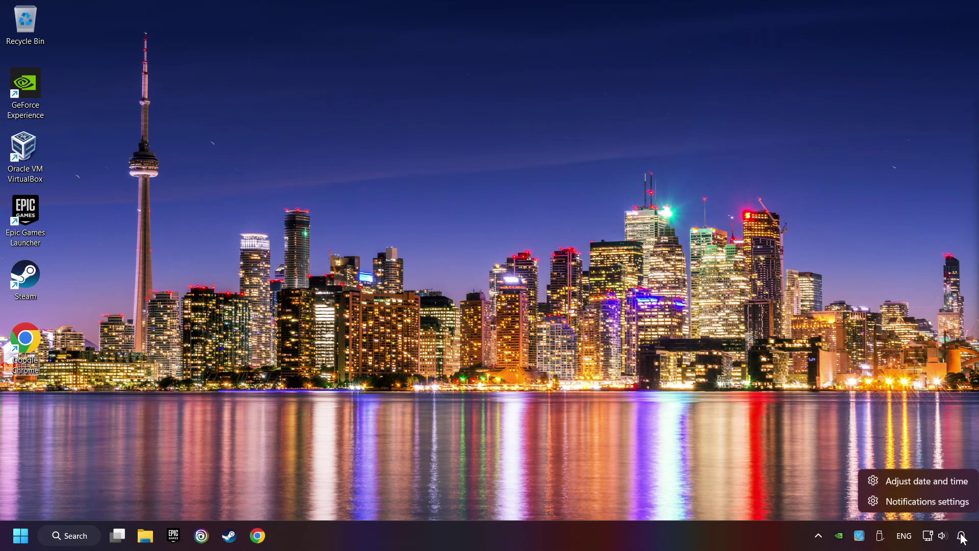
left_click(936, 487)
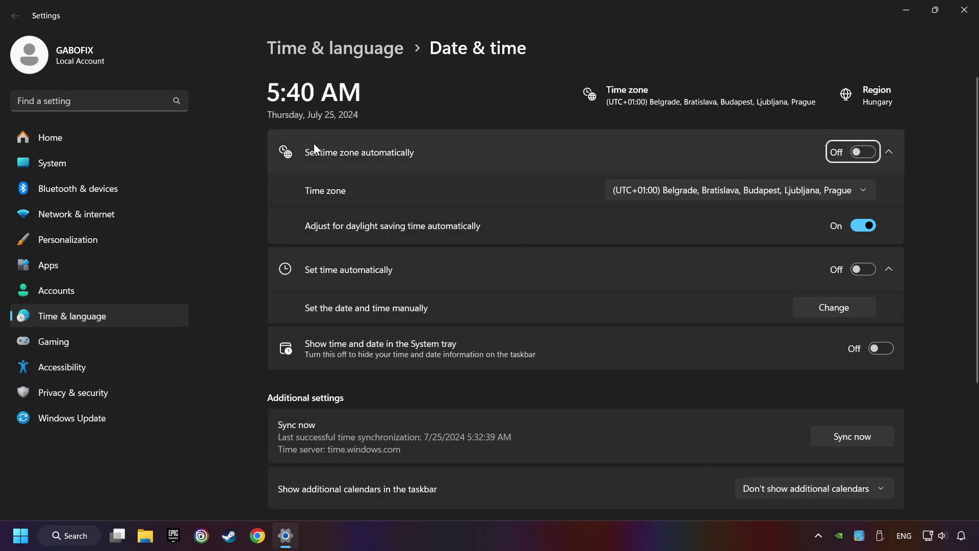
left_click(863, 154)
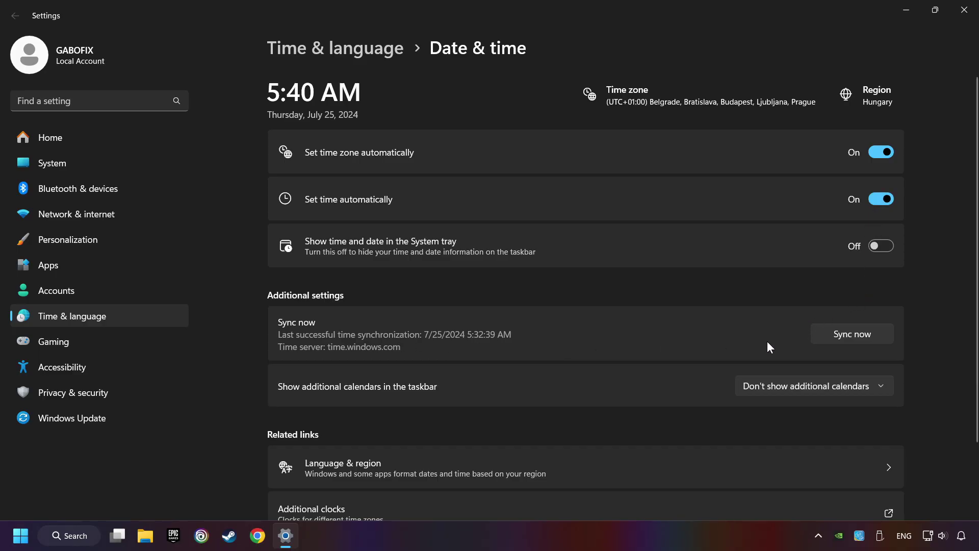
left_click(867, 344)
left_click(962, 11)
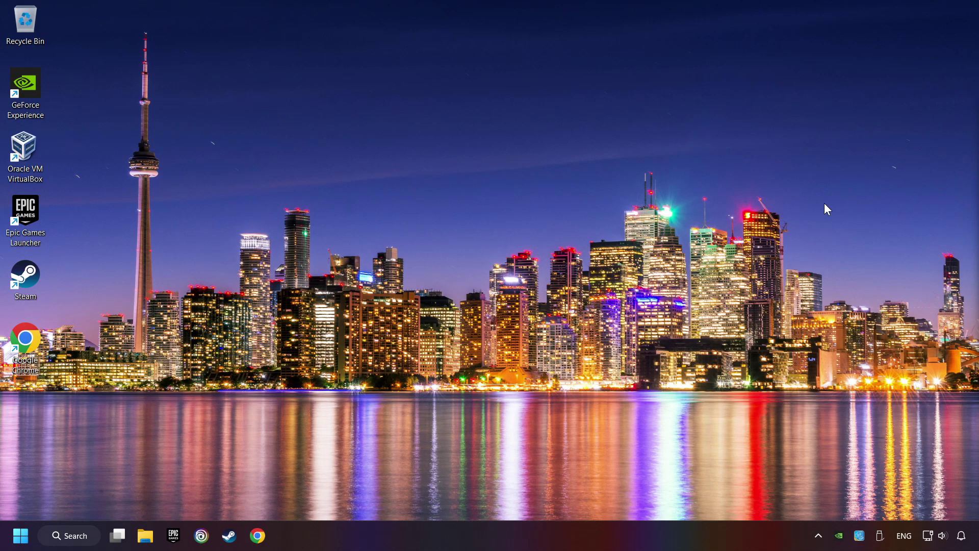
Step: On the Network & internet Proxy page, save the manual proxy server setting as Off
right_click(928, 536)
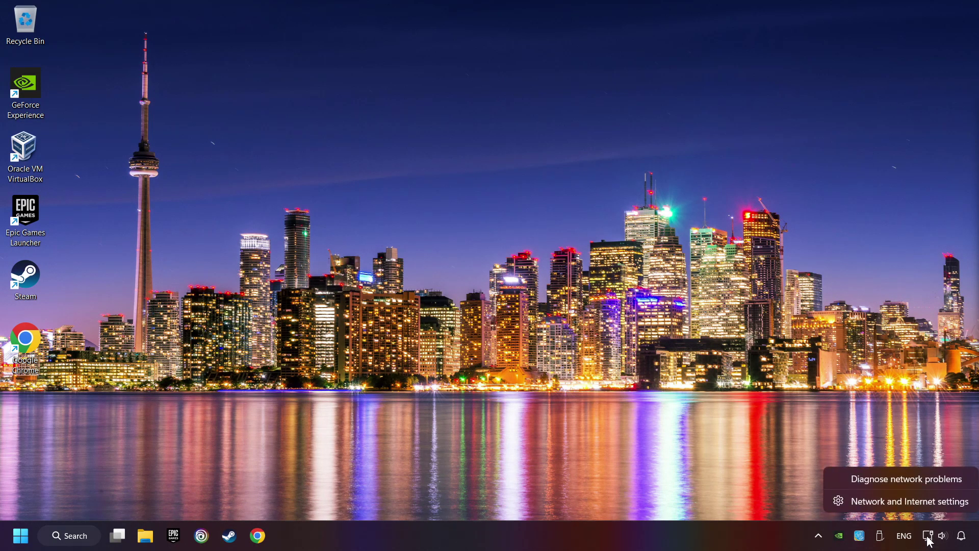
left_click(920, 505)
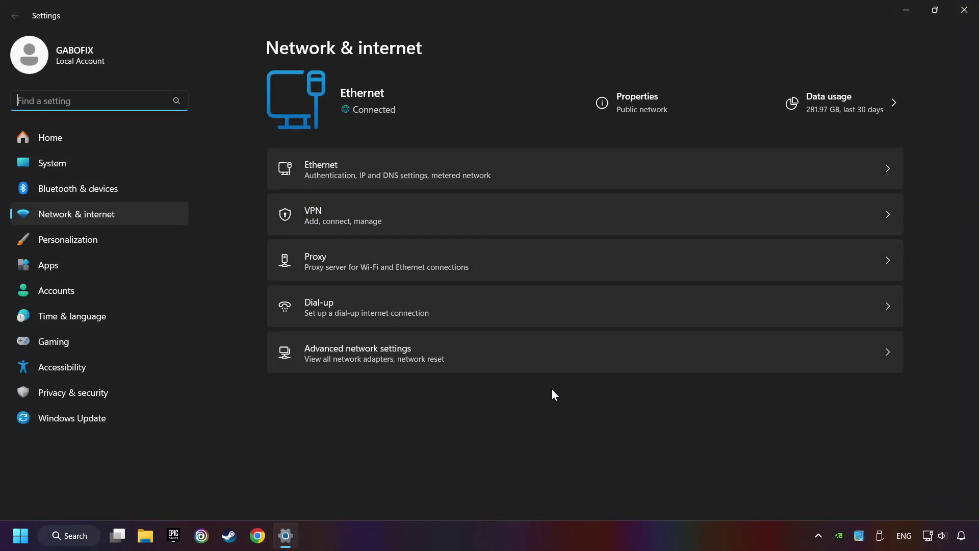
left_click(344, 260)
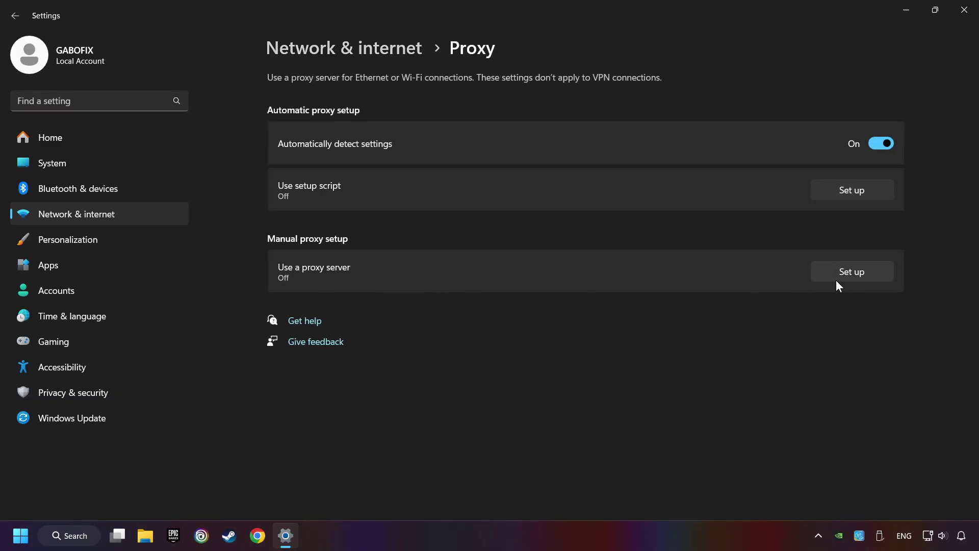
left_click(869, 278)
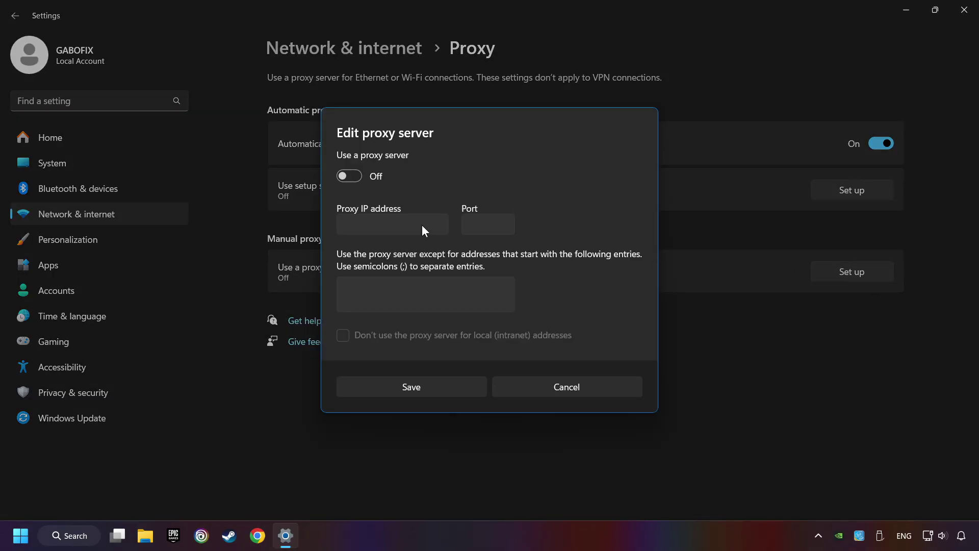
left_click(344, 180)
left_click(417, 390)
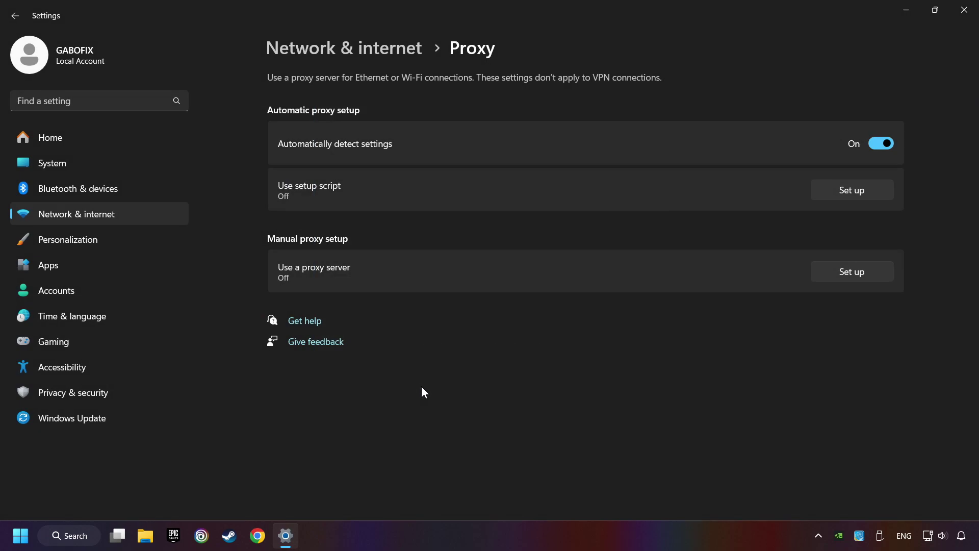
Step: Close Settings, open an administrator Command Prompt and place it beside the commands.txt notes
left_click(957, 18)
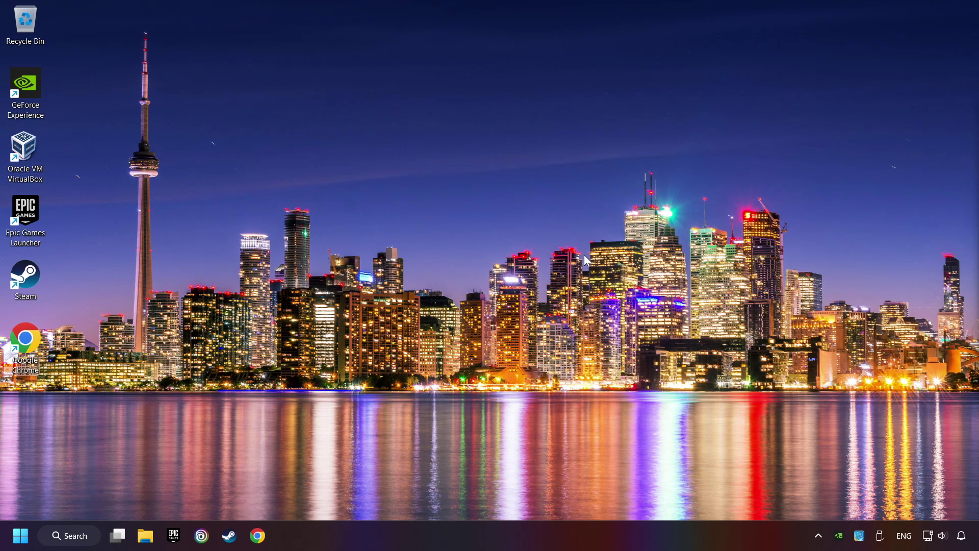
left_click(78, 545)
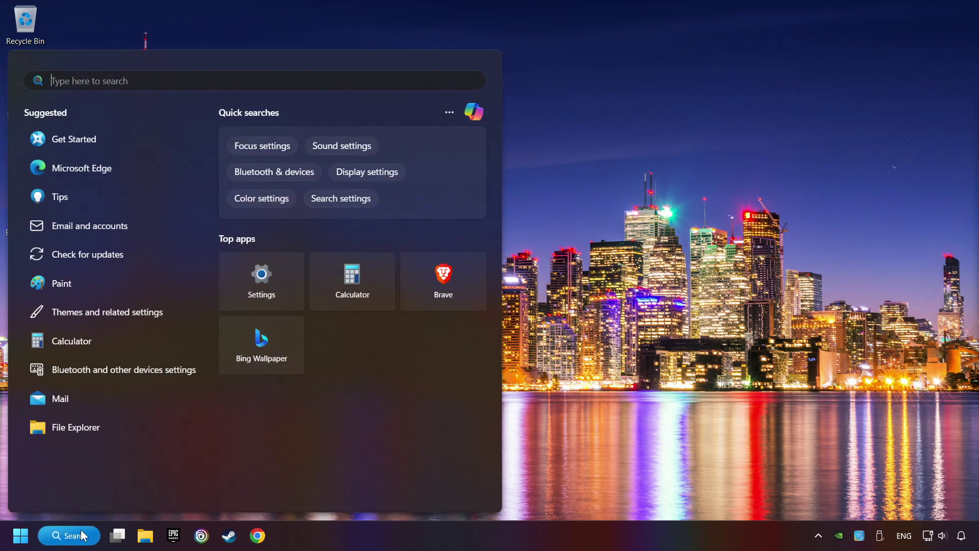
type("cmd")
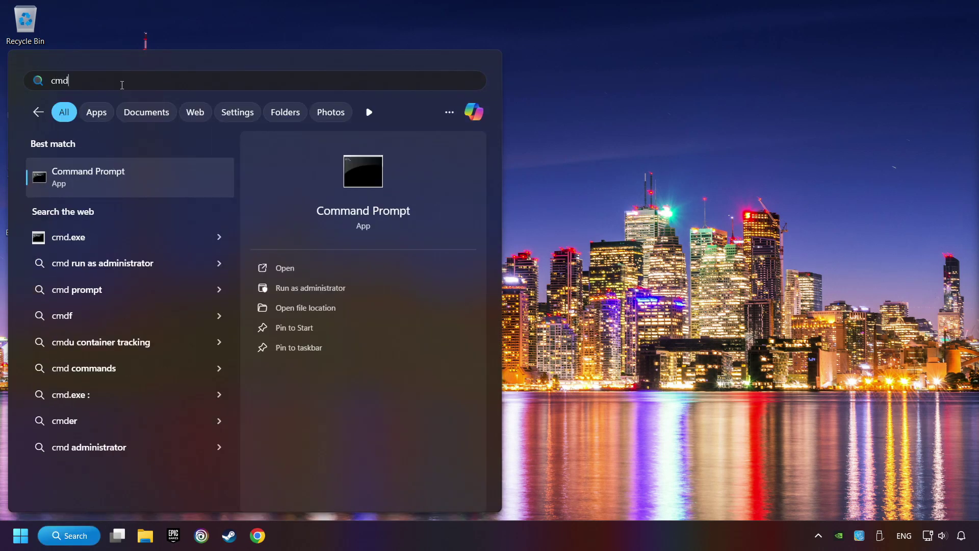
right_click(186, 179)
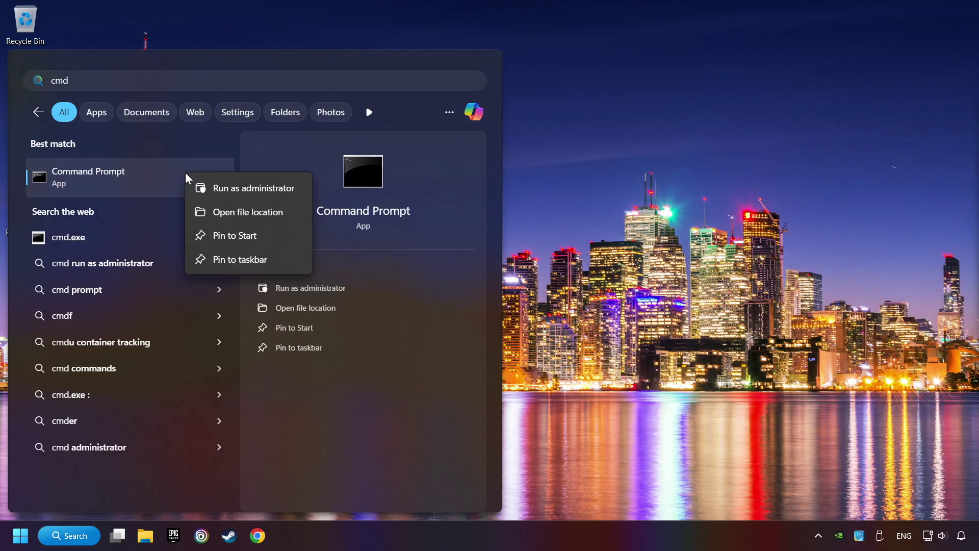
left_click(237, 193)
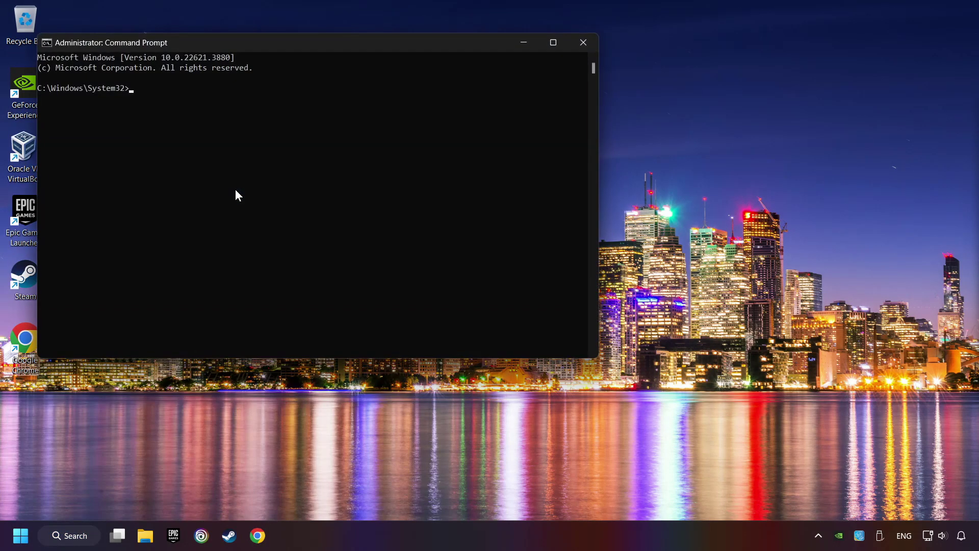
left_click_drag(239, 45, 214, 35)
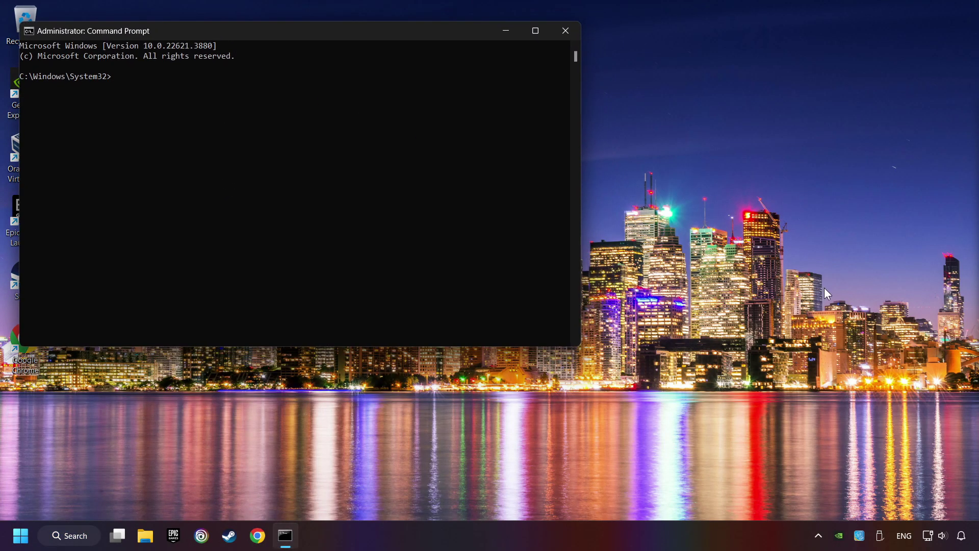
left_click_drag(978, 352, 818, 285)
Step: Copy from the notes and run ipconfig /flushdns, ipconfig /release and ipconfig /renew
left_click_drag(702, 363, 587, 363)
key("ctrl+c")
left_click(213, 99)
key("ctrl+v")
key("Return")
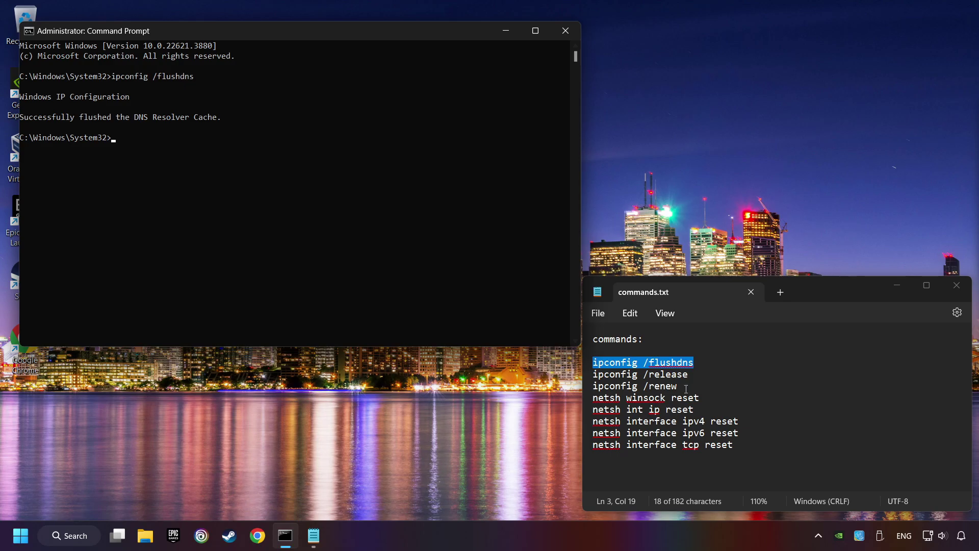
left_click_drag(690, 374, 579, 368)
key("ctrl+c")
left_click(237, 189)
key("ctrl+v")
key("Return")
left_click_drag(679, 387, 587, 387)
key("ctrl+c")
left_click(313, 241)
key("ctrl+v")
key("Return")
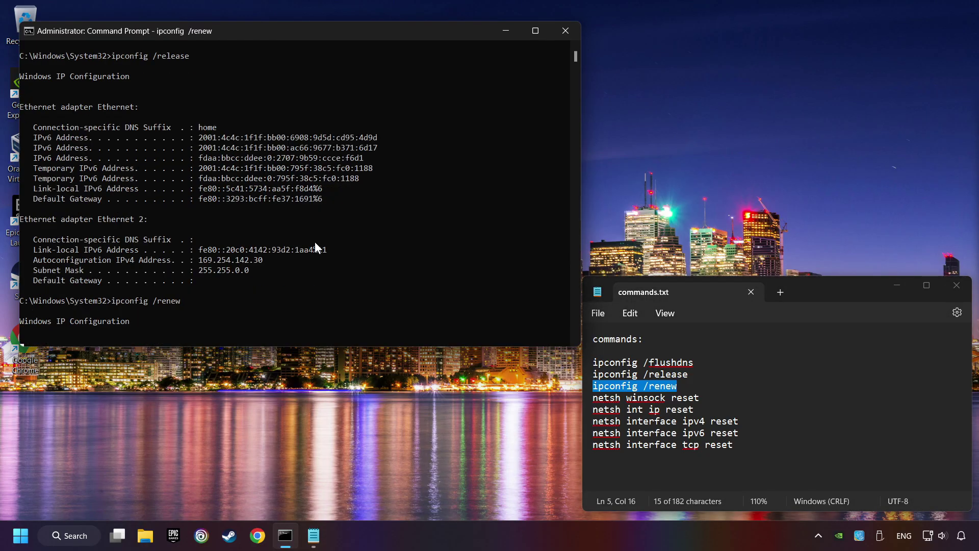
Step: Run netsh winsock reset and netsh int ip reset from the notes
left_click_drag(700, 398, 591, 399)
key("ctrl+c")
left_click(356, 258)
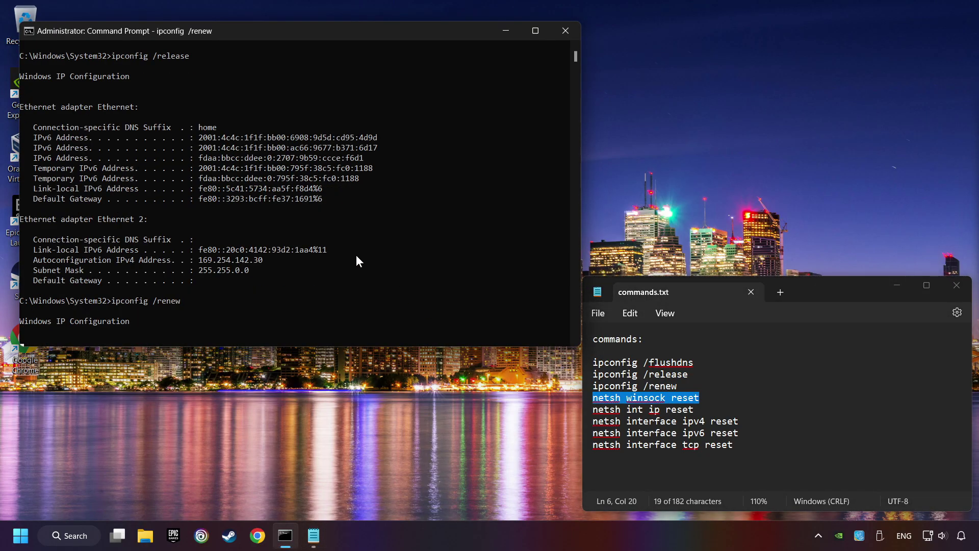
key("ctrl+v")
key("Return")
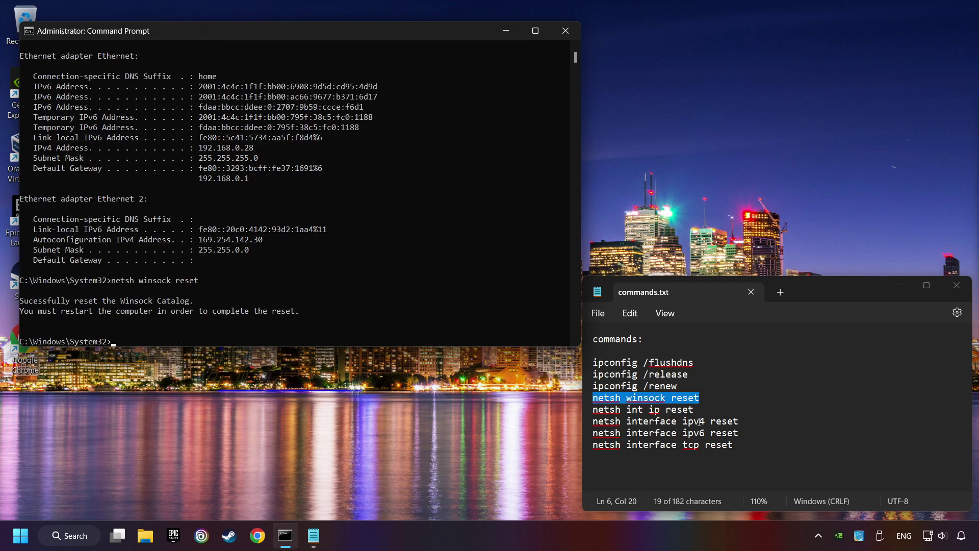
left_click_drag(698, 409, 564, 400)
key("ctrl+c")
left_click(277, 249)
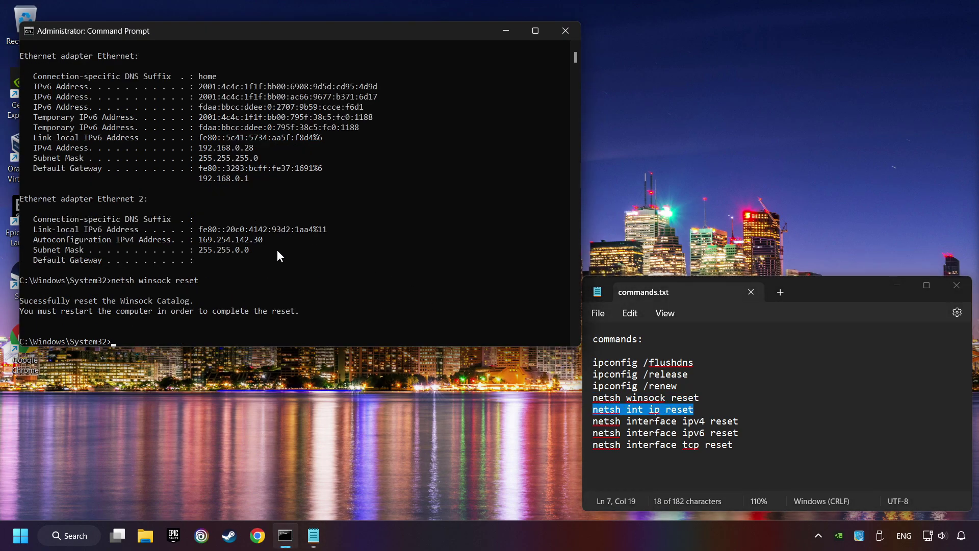
key("ctrl+v")
key("Return")
Step: Skip the ipv4 and ipv6 reset commands, then run netsh interface tcp reset
left_click_drag(739, 421, 594, 421)
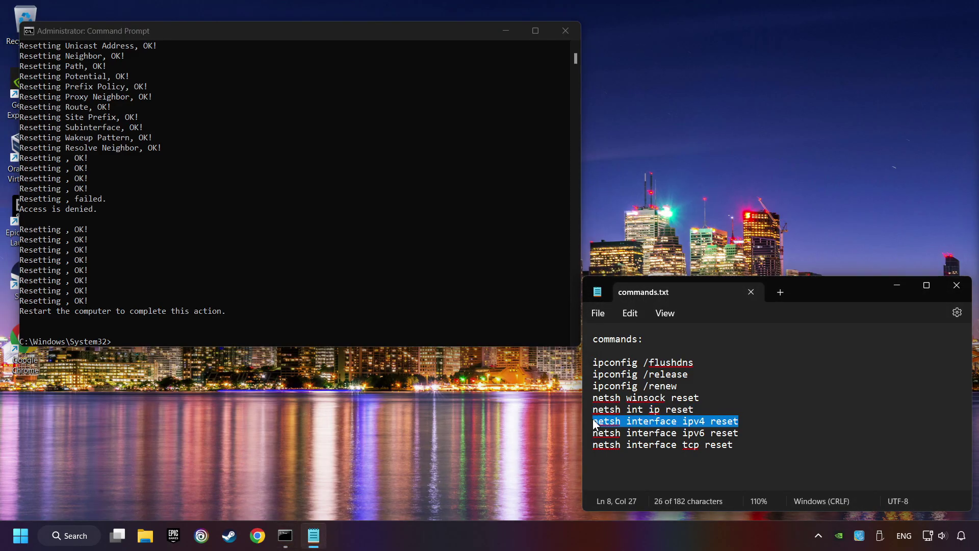
key("ctrl+c")
left_click(328, 261)
key("ctrl+v")
key("Escape")
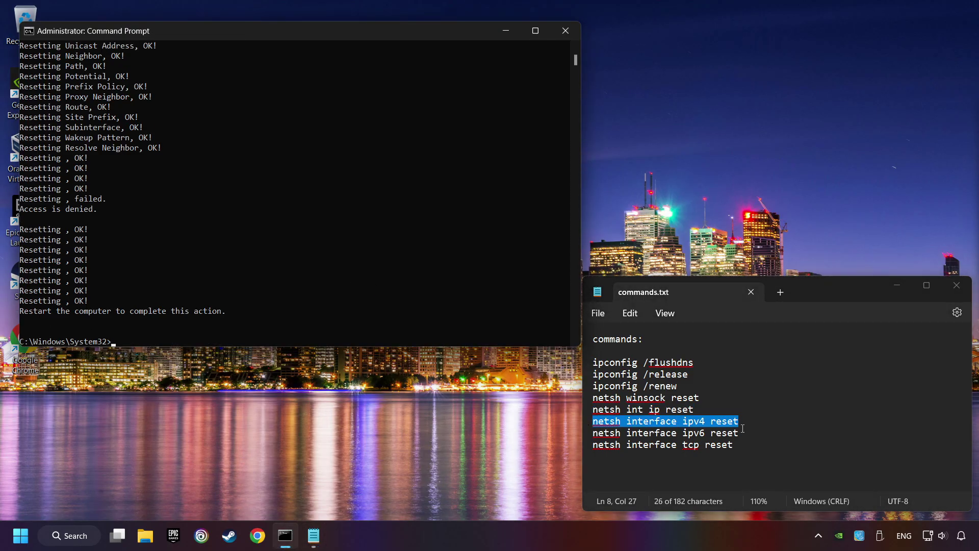
left_click_drag(740, 433, 593, 430)
key("ctrl+v")
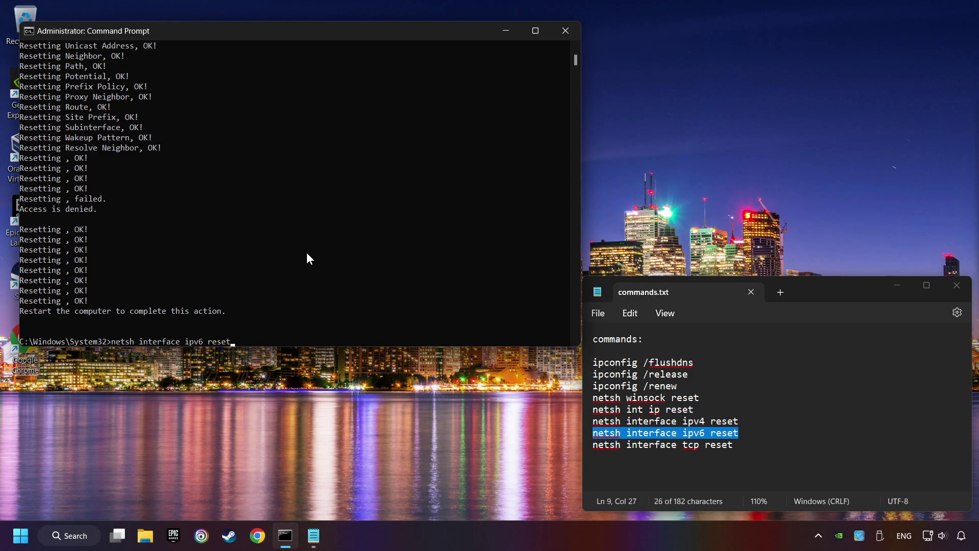
key("Escape")
left_click_drag(733, 445, 592, 445)
key("ctrl+c")
left_click(298, 270)
key("ctrl+v")
key("Return")
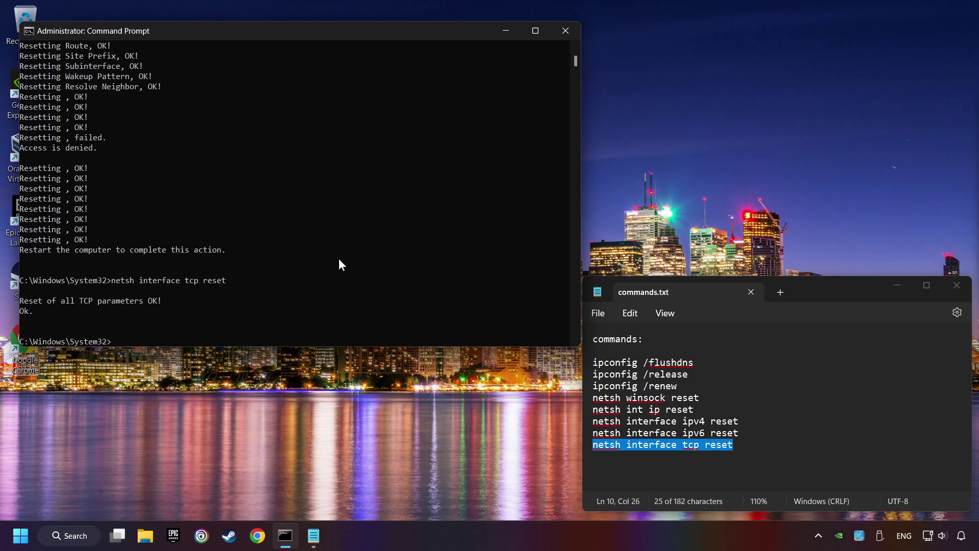
Step: Close Command Prompt and the commands text file, then restart the PC
left_click(565, 32)
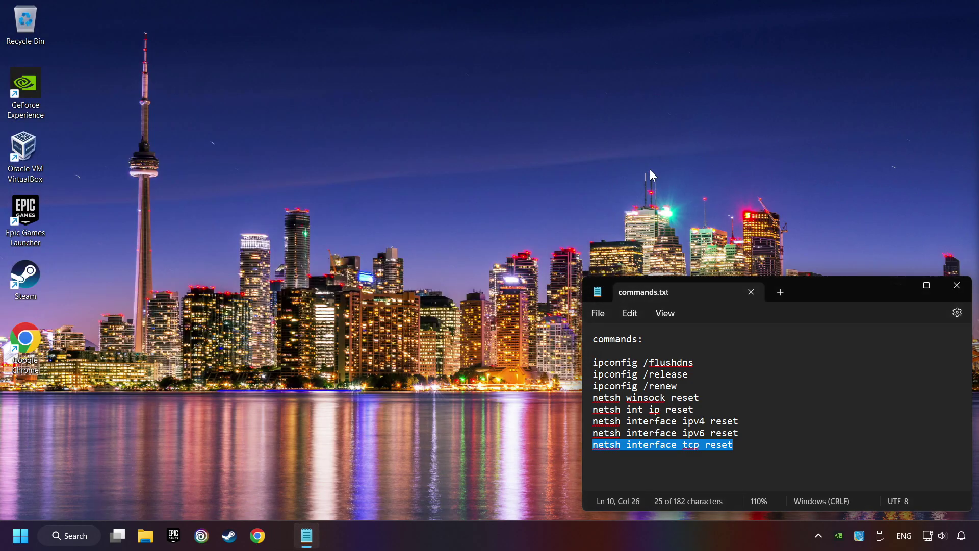
left_click(956, 288)
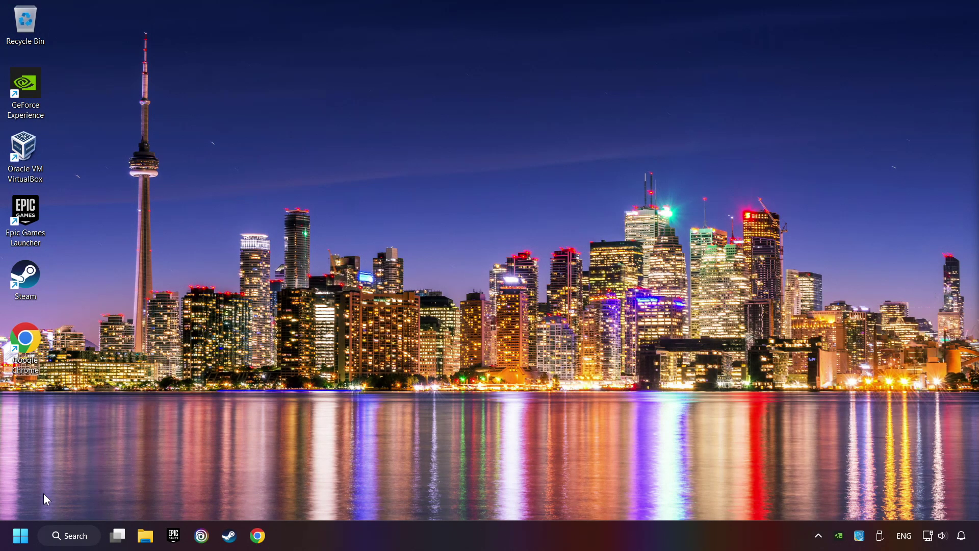
left_click(21, 536)
left_click(377, 498)
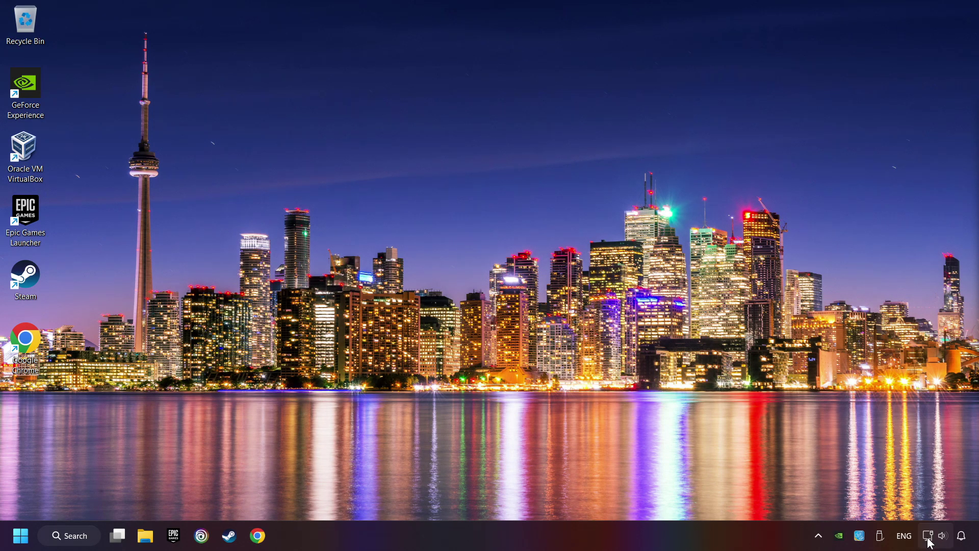
Step: Confirm a Network reset in Advanced network settings, close Settings and restart the PC
right_click(929, 536)
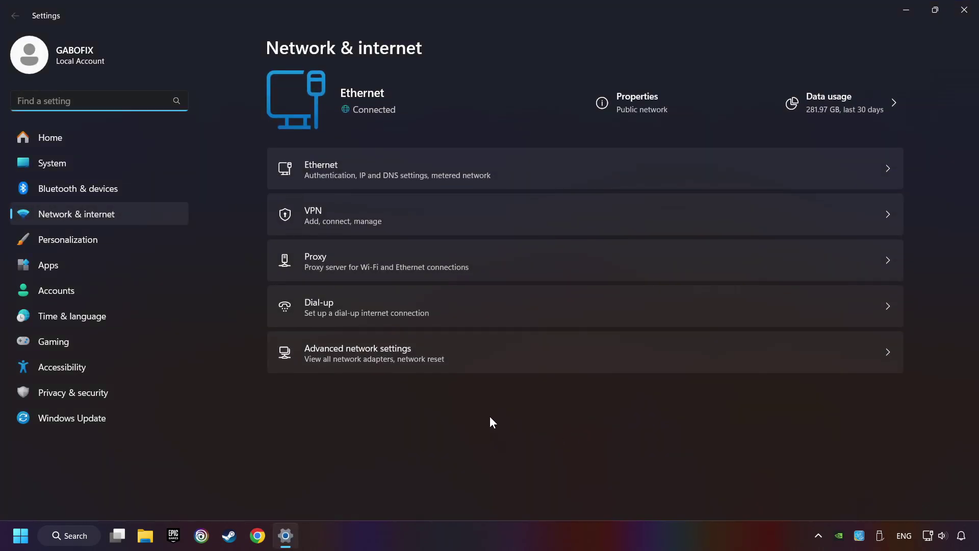
left_click(500, 352)
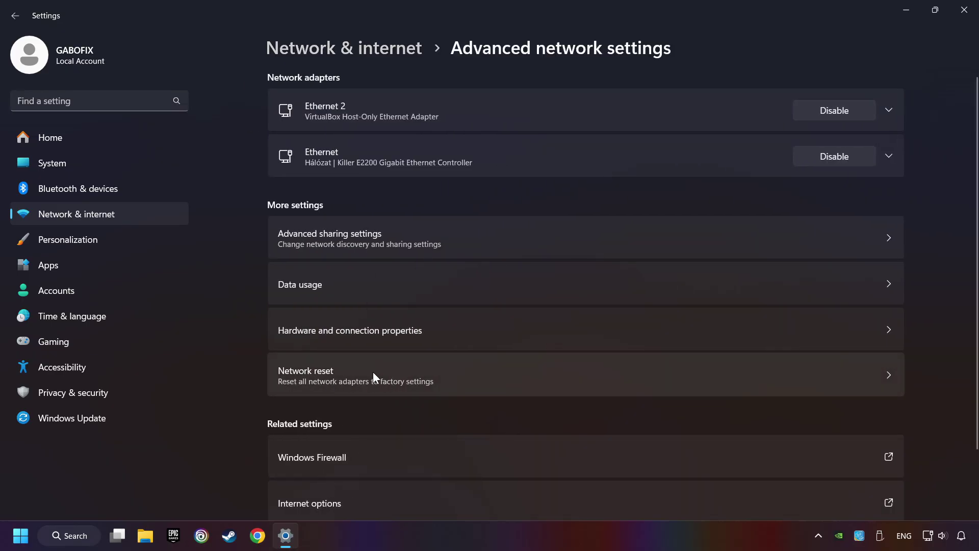
left_click(521, 378)
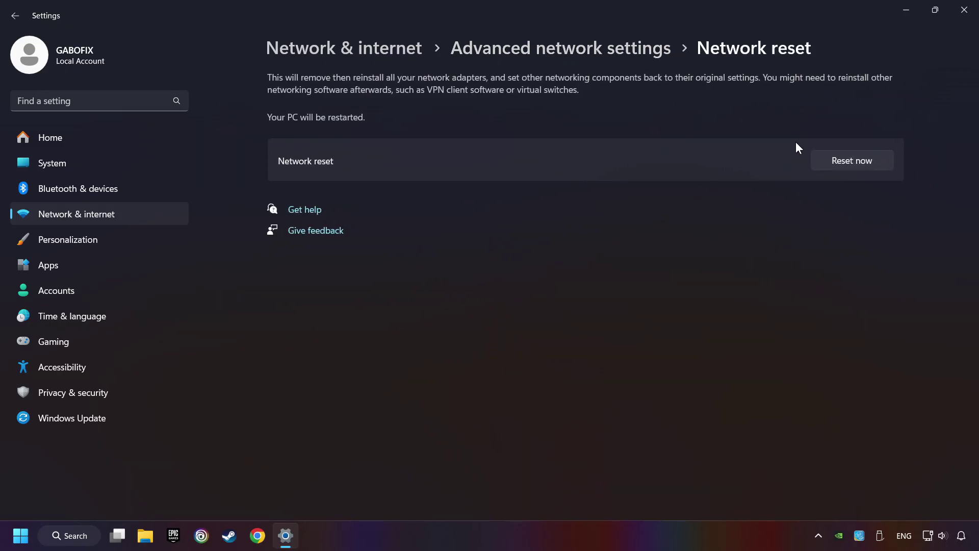
left_click(859, 167)
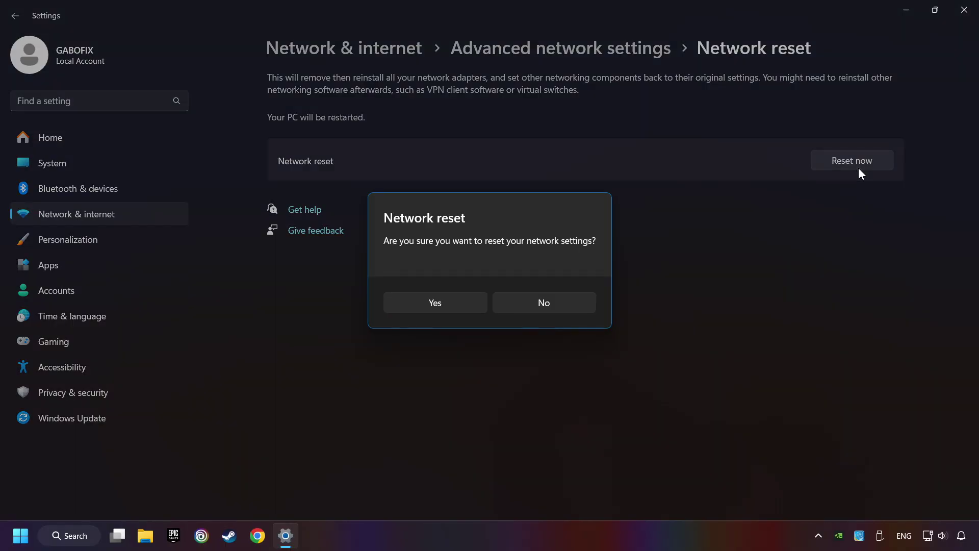
left_click(443, 306)
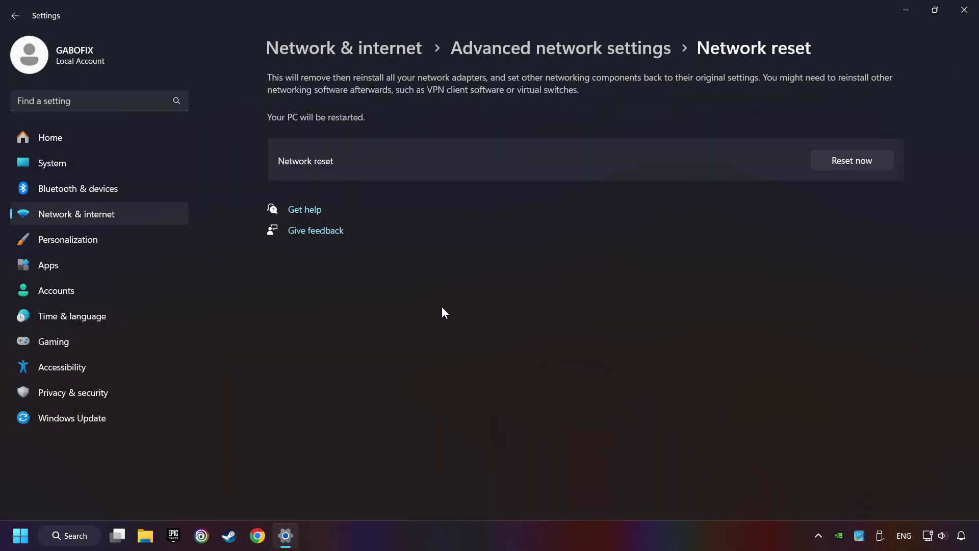
left_click(963, 14)
left_click(20, 536)
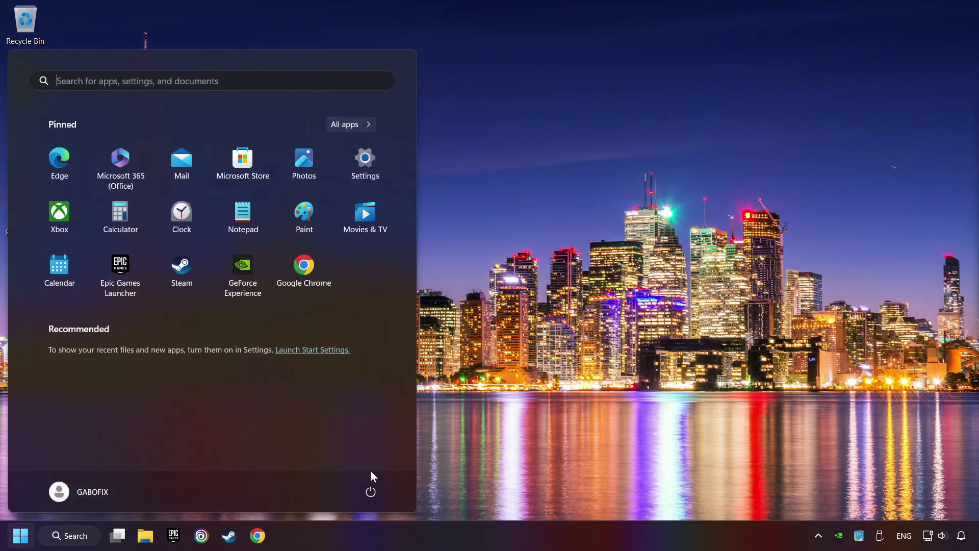
left_click(371, 492)
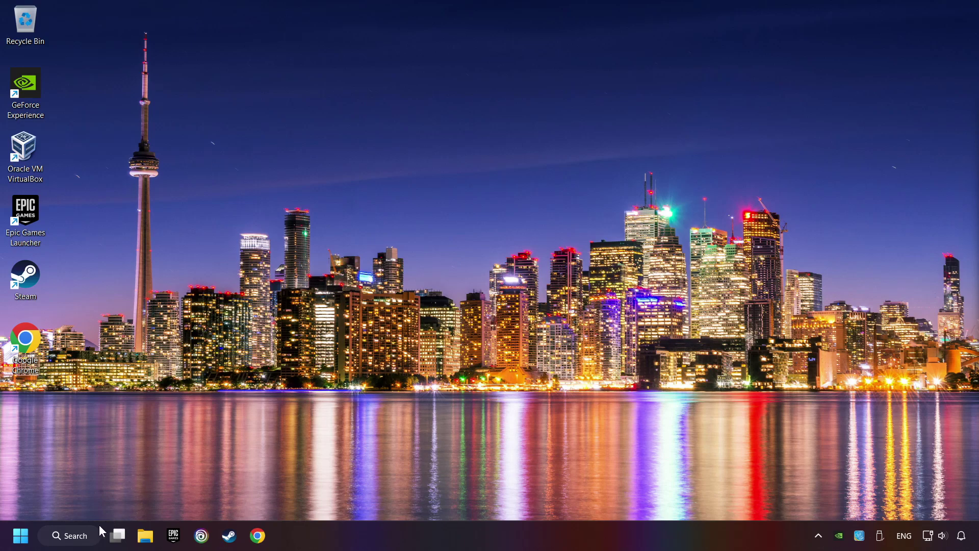
Step: Open Control Panel's Network and Sharing Center and show the network adapters list
left_click(66, 535)
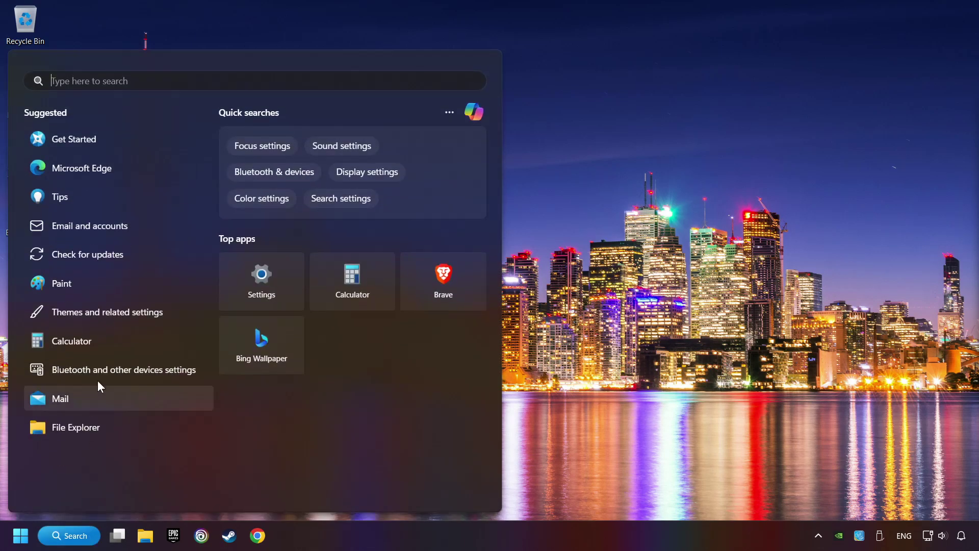
type("control panel")
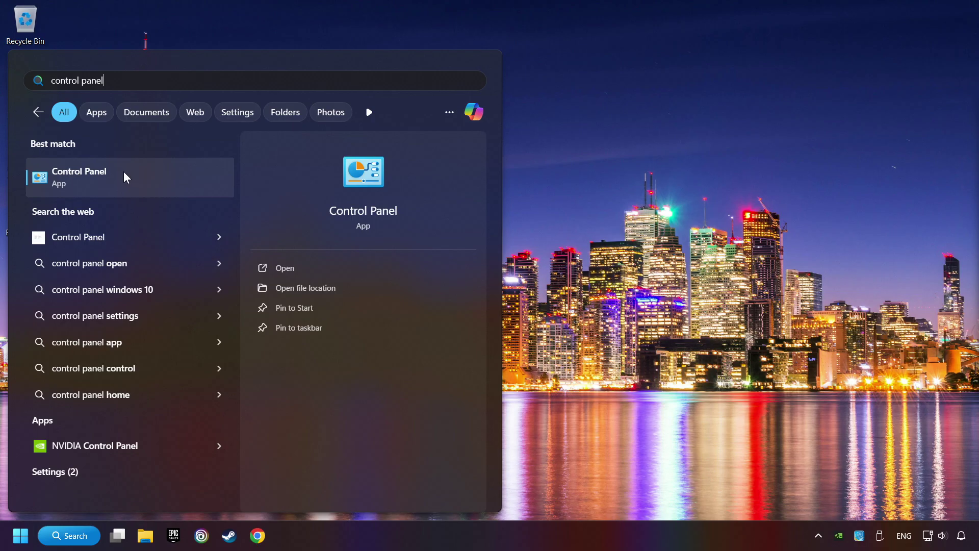
left_click(191, 179)
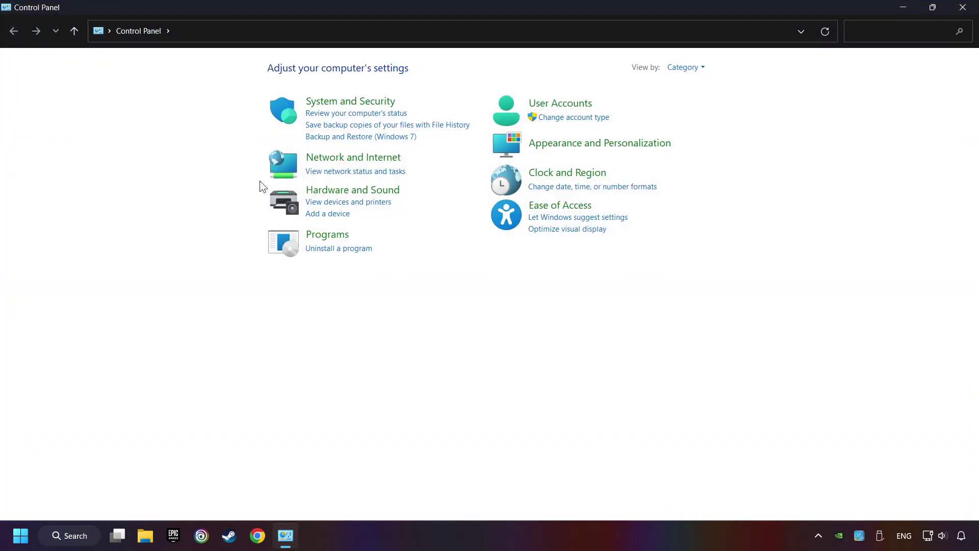
left_click(346, 159)
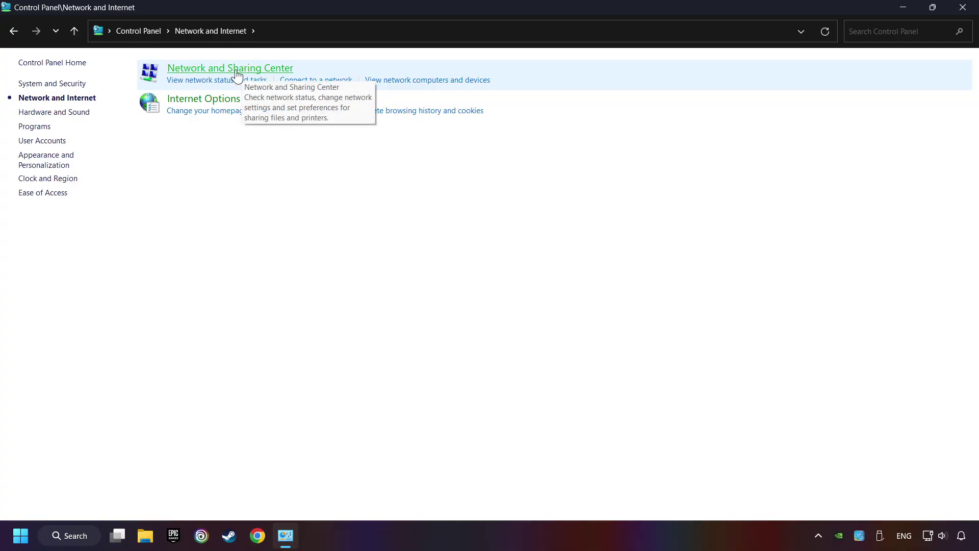
left_click(228, 70)
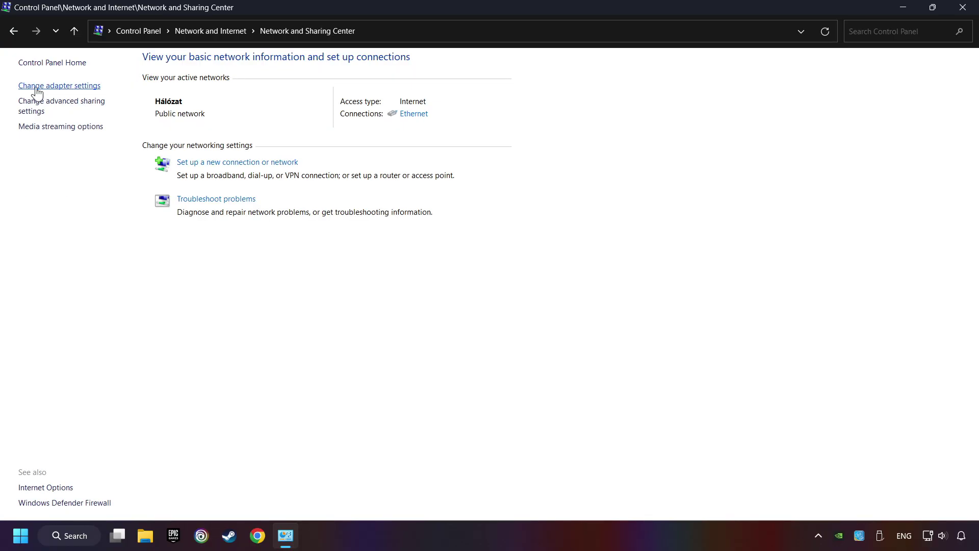
left_click(70, 87)
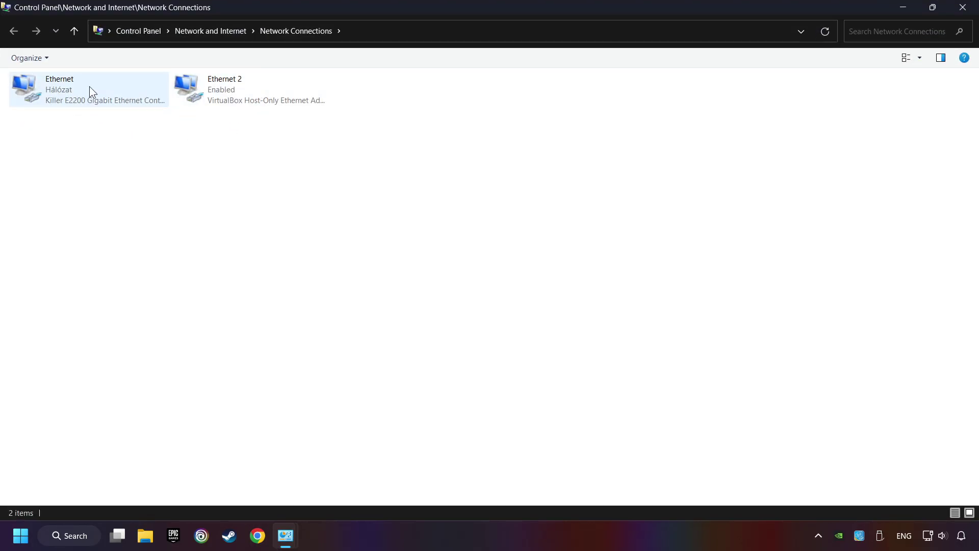
Step: Open the Ethernet adapter's Properties and select Internet Protocol Version 4 (TCP/IPv4)
right_click(85, 87)
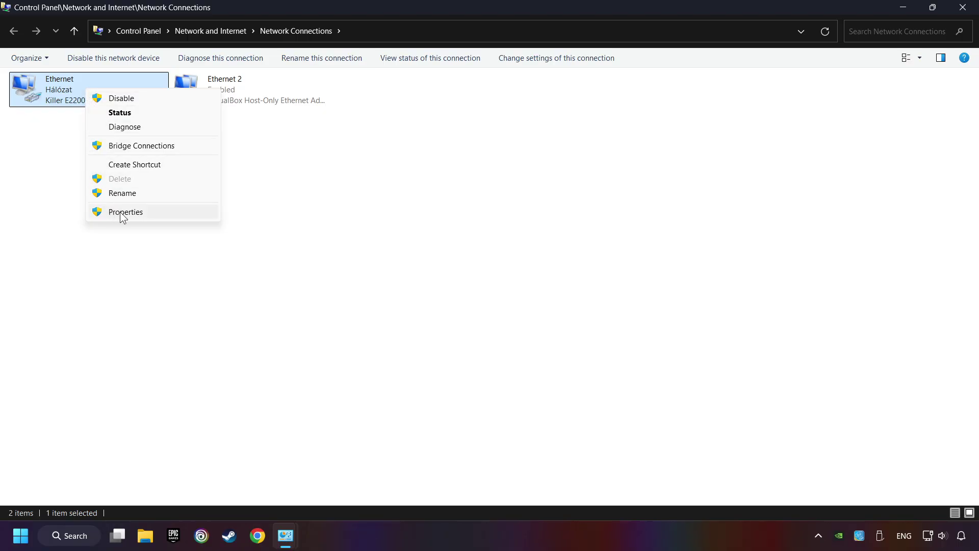
left_click(175, 212)
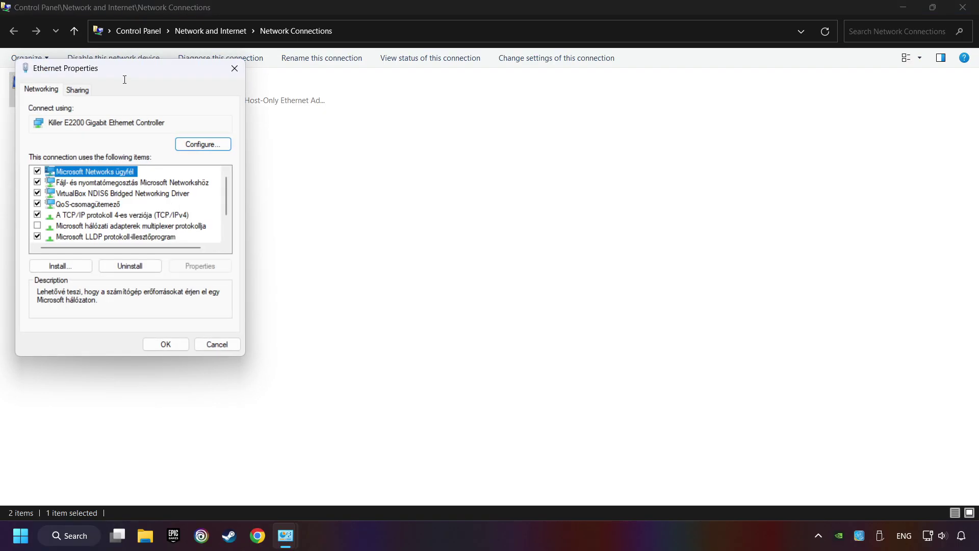
left_click_drag(123, 69, 431, 118)
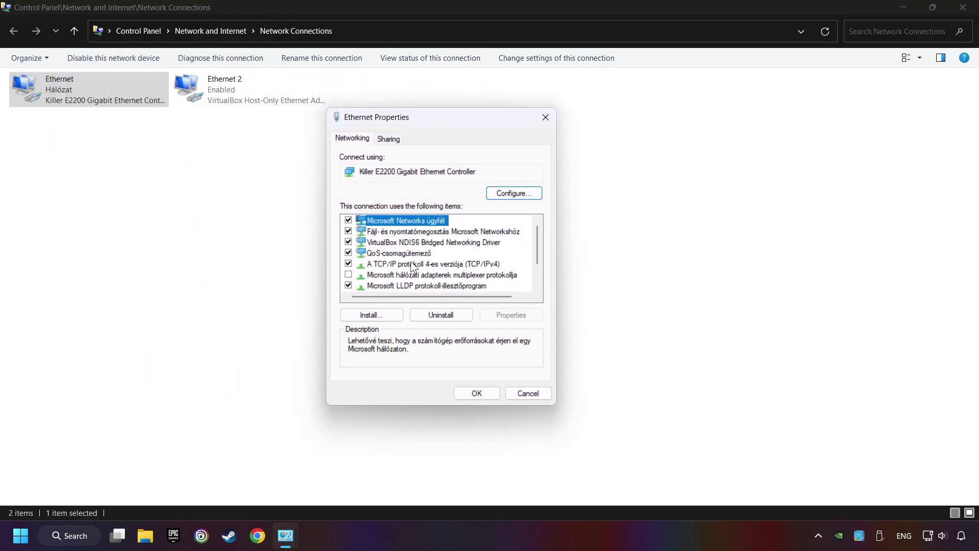
left_click(371, 264)
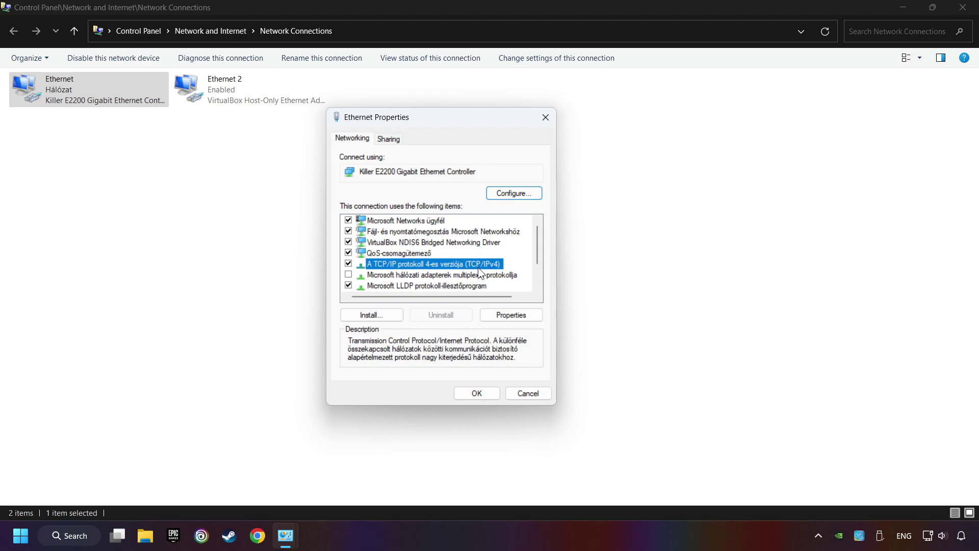
Step: Set TCP/IPv4 DNS servers to 8.8.8.8 and 8.8.4.4, save, and close Ethernet Properties
left_click(517, 315)
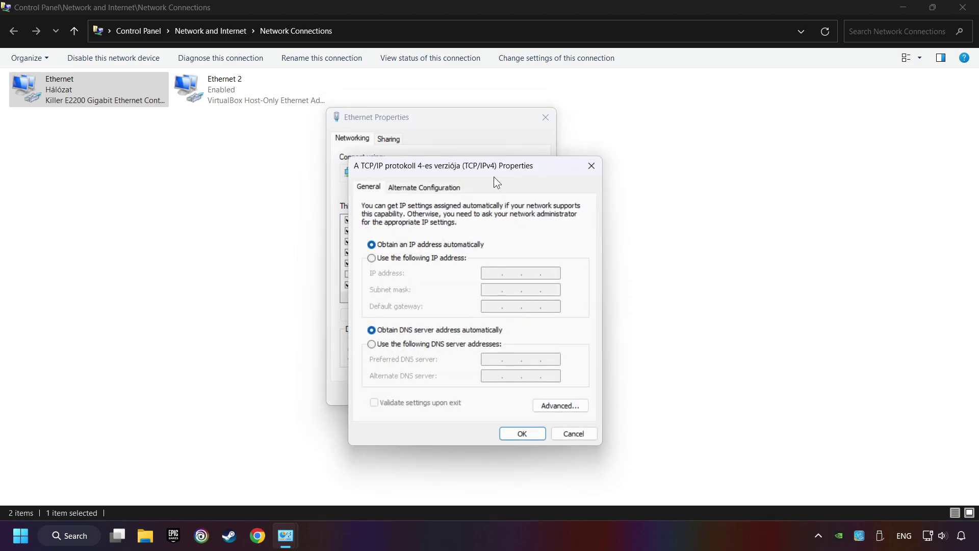
left_click_drag(494, 173, 471, 123)
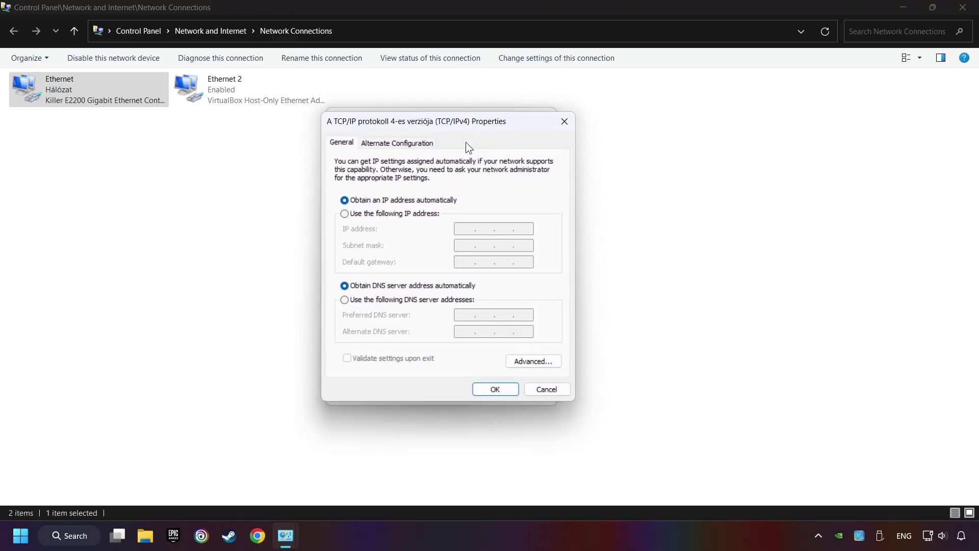
left_click(344, 301)
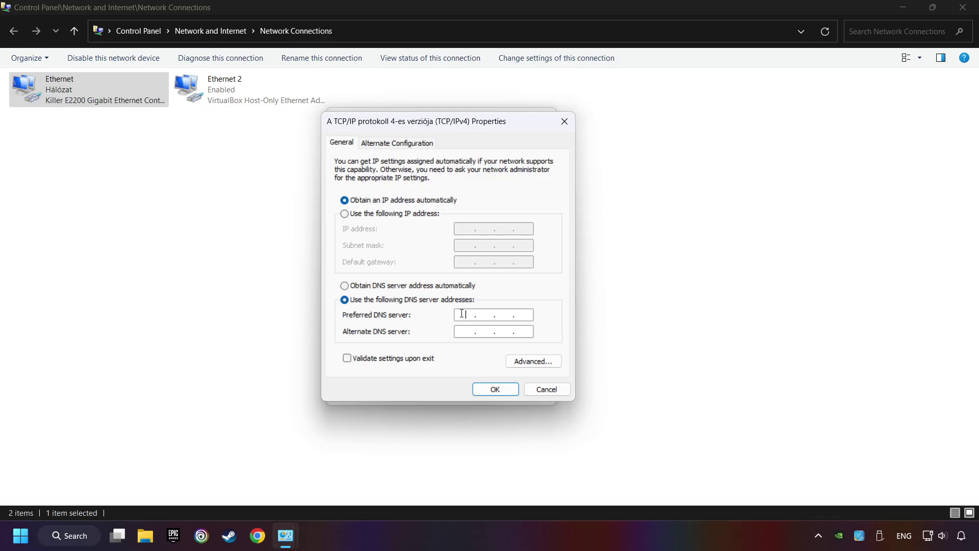
type("8.8.8.8")
left_click(460, 331)
type("8.8.4.4")
left_click(494, 388)
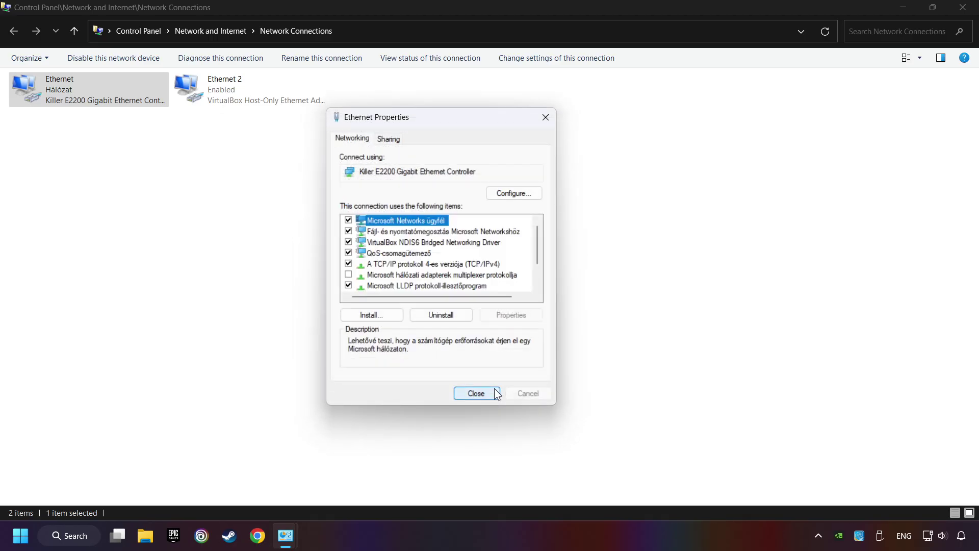
left_click(477, 393)
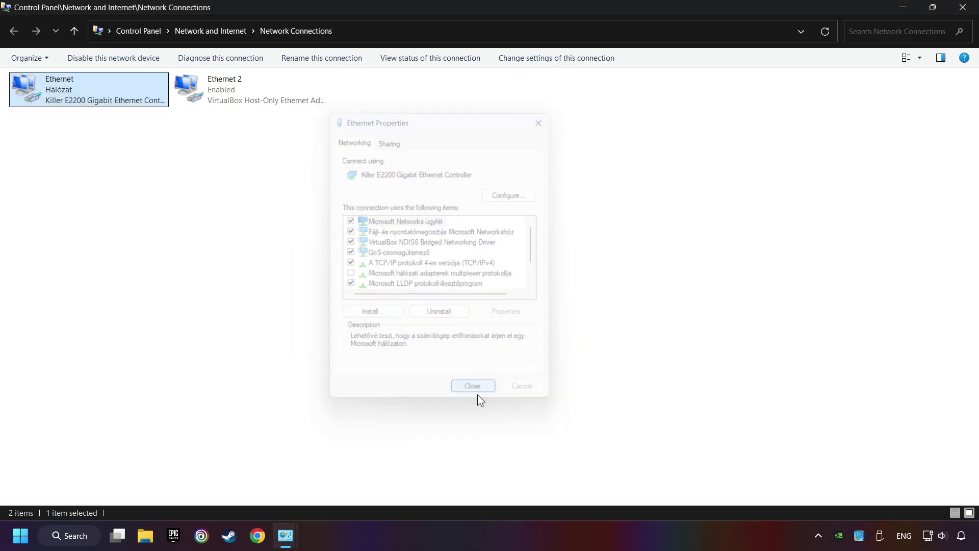